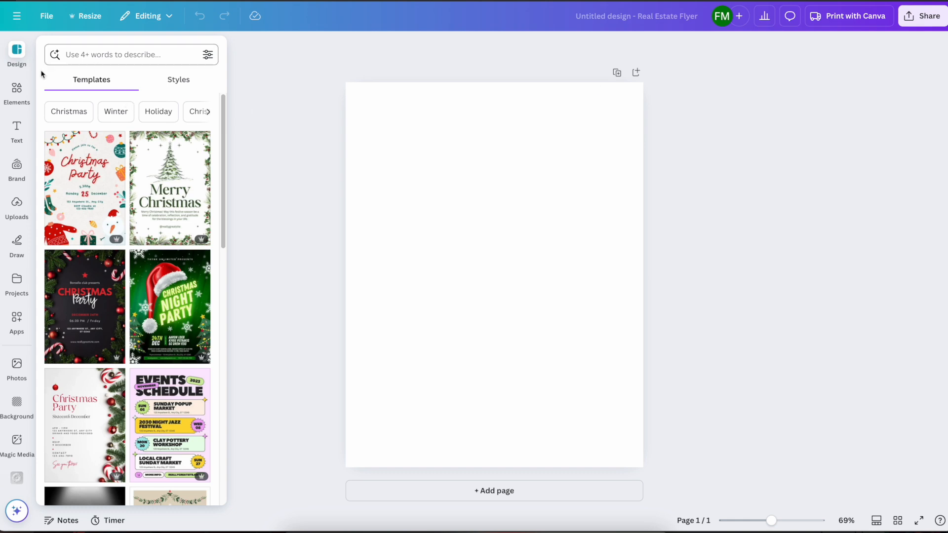
# Search the elements library for "ornament silhouette" and show all matching graphics
pyautogui.click(27, 87)
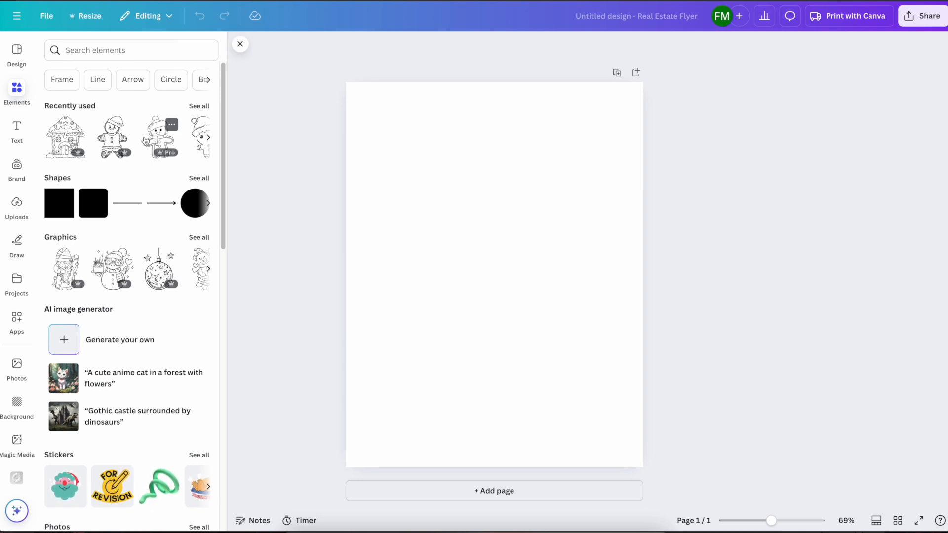
pyautogui.click(136, 54)
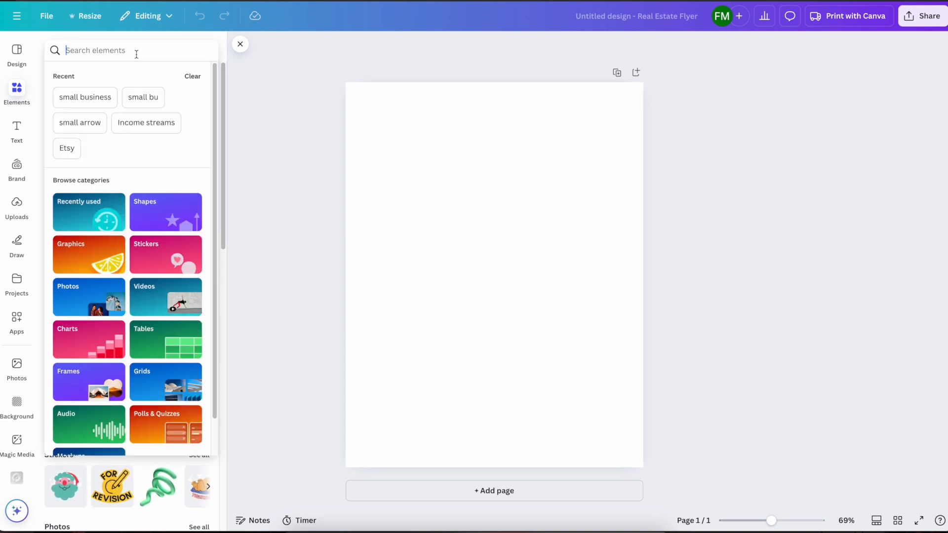
pyautogui.write('OR')
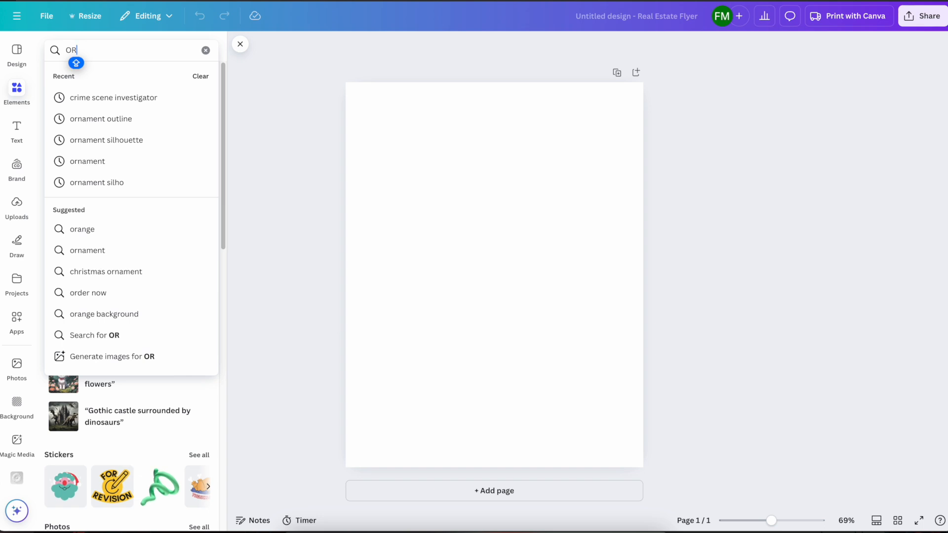
pyautogui.write('NAMENT')
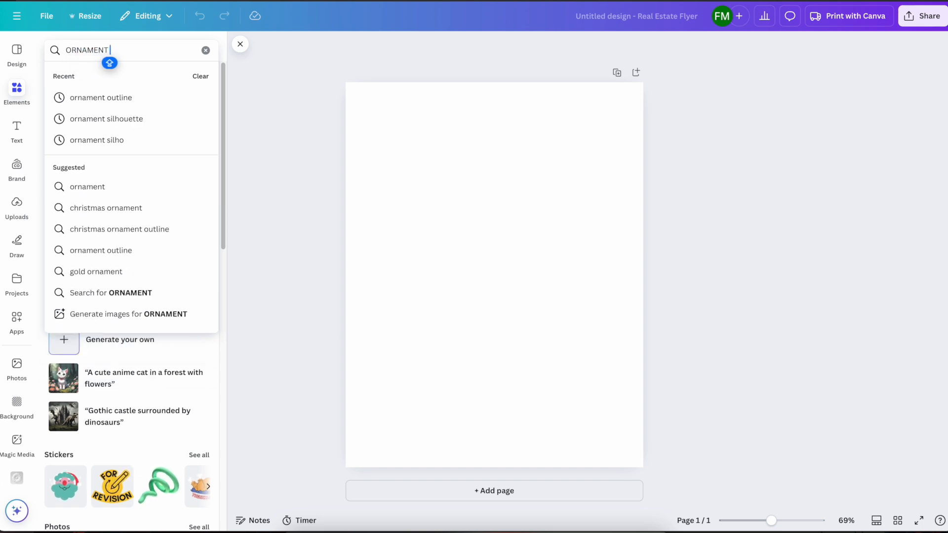
pyautogui.click(129, 122)
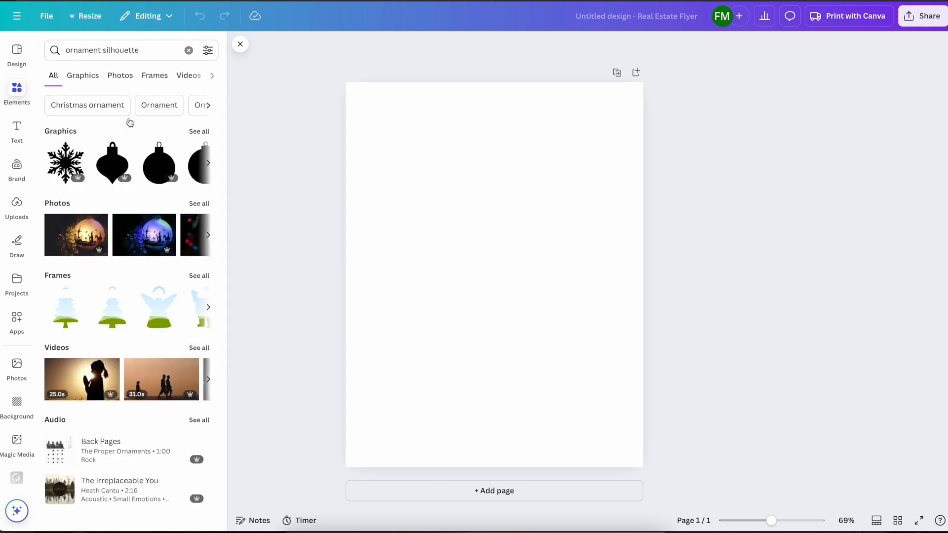
pyautogui.click(192, 134)
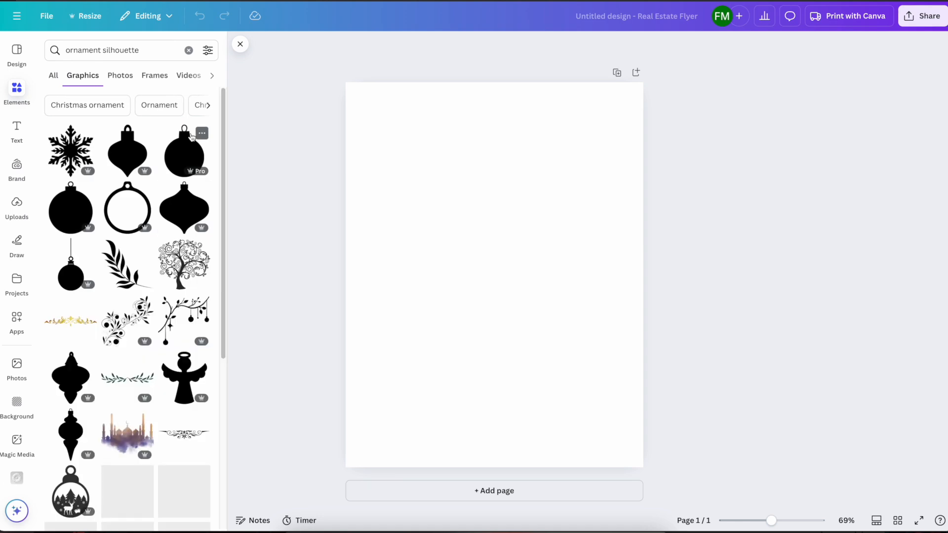
# Add the hollow round ornament outline, enlarge it to nearly the page width and centre it on the page
pyautogui.click(116, 226)
pyautogui.moveTo(572, 175); pyautogui.dragTo(609, 96)
pyautogui.moveTo(434, 343); pyautogui.dragTo(369, 447)
pyautogui.moveTo(459, 326); pyautogui.dragTo(478, 301)
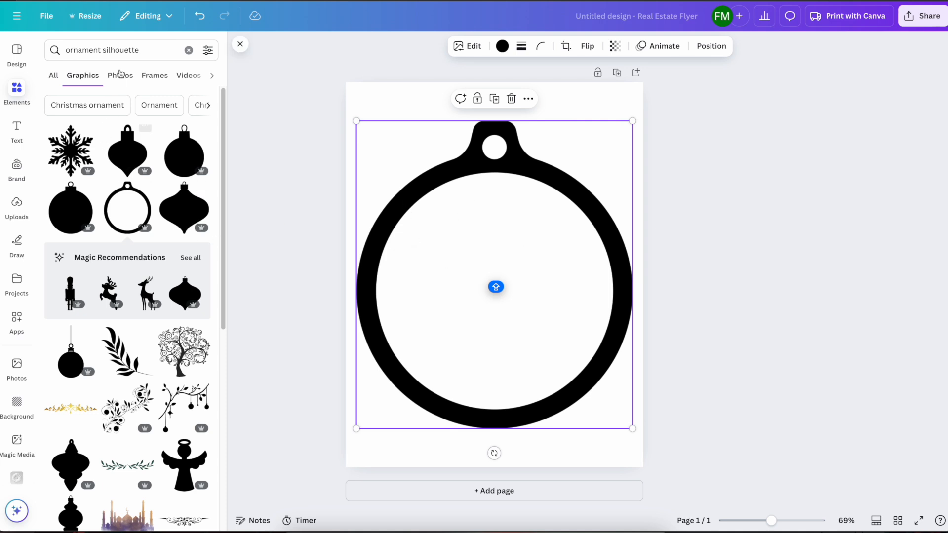
# Replace the graphics search with "gingerbread house outline"
pyautogui.click(160, 53)
pyautogui.press('BackSpace')
pyautogui.press('BackSpace')
pyautogui.press('BackSpace')
pyautogui.press('BackSpace')
pyautogui.press('BackSpace')
pyautogui.press('BackSpace')
pyautogui.press('BackSpace')
pyautogui.press('BackSpace')
pyautogui.press('BackSpace')
pyautogui.press('BackSpace')
pyautogui.press('BackSpace')
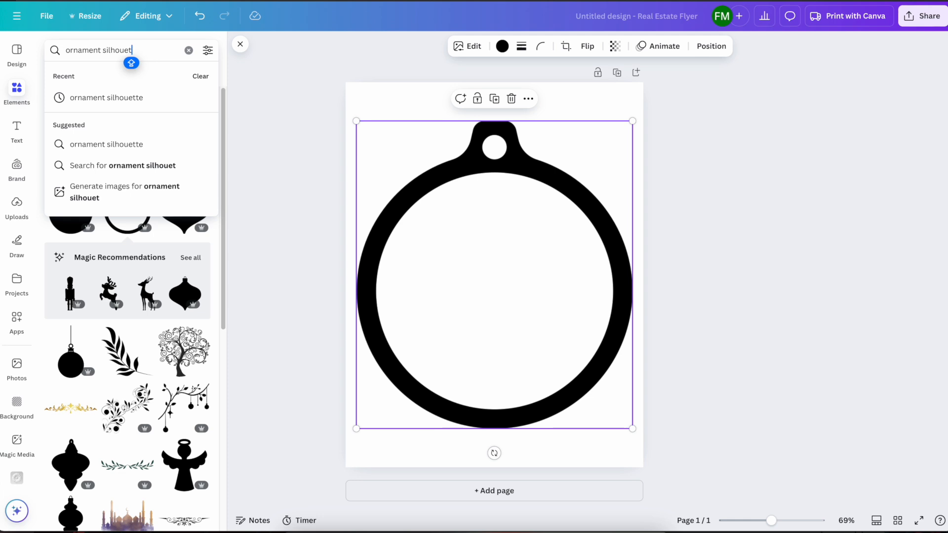
pyautogui.press('BackSpace')
pyautogui.press('BackSpace')
pyautogui.press('BackSpace')
pyautogui.press('BackSpace')
pyautogui.press('BackSpace')
pyautogui.press('BackSpace')
pyautogui.press('BackSpace')
pyautogui.press('BackSpace')
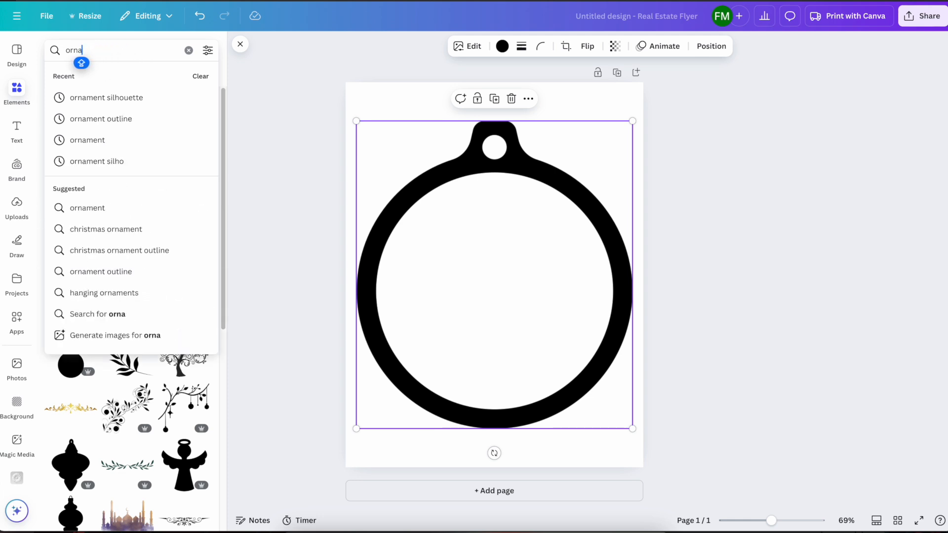
pyautogui.write('GIB')
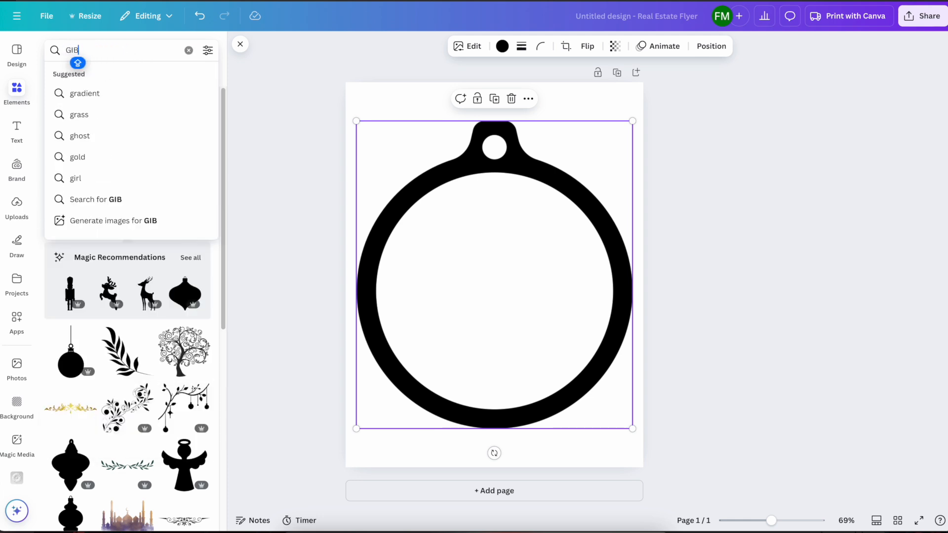
pyautogui.press('BackSpace')
pyautogui.write('NGER')
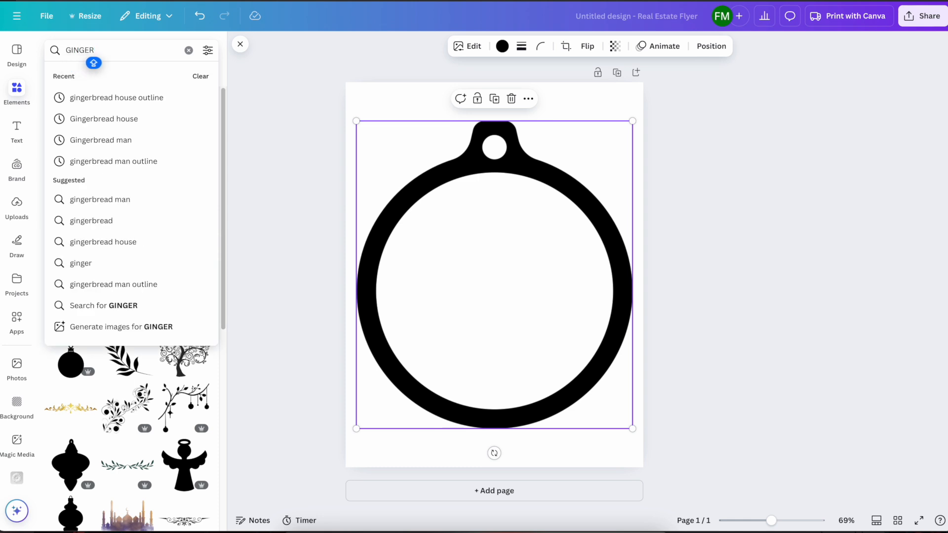
pyautogui.click(162, 98)
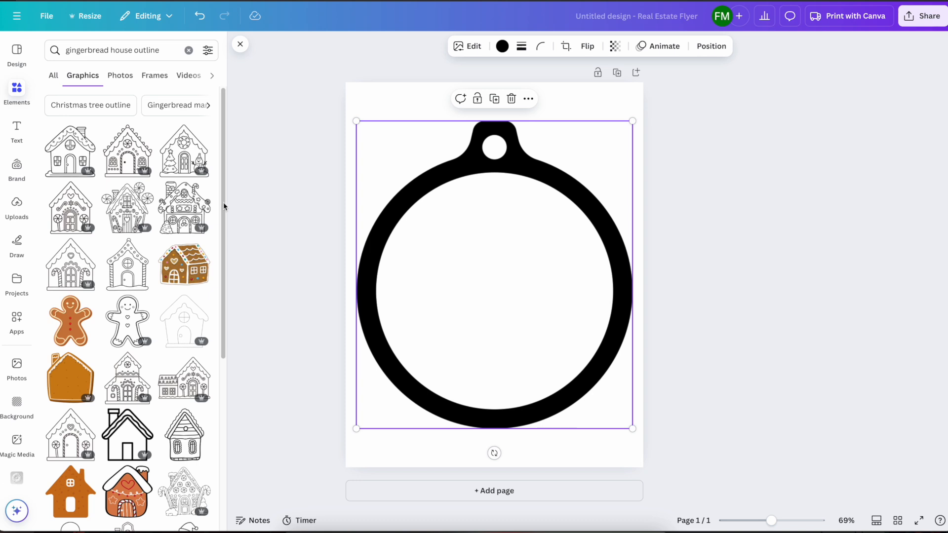
# Add the gingerbread house with the chimney and small tree, shrink it and place it in the lower half of the ornament ring
pyautogui.click(183, 209)
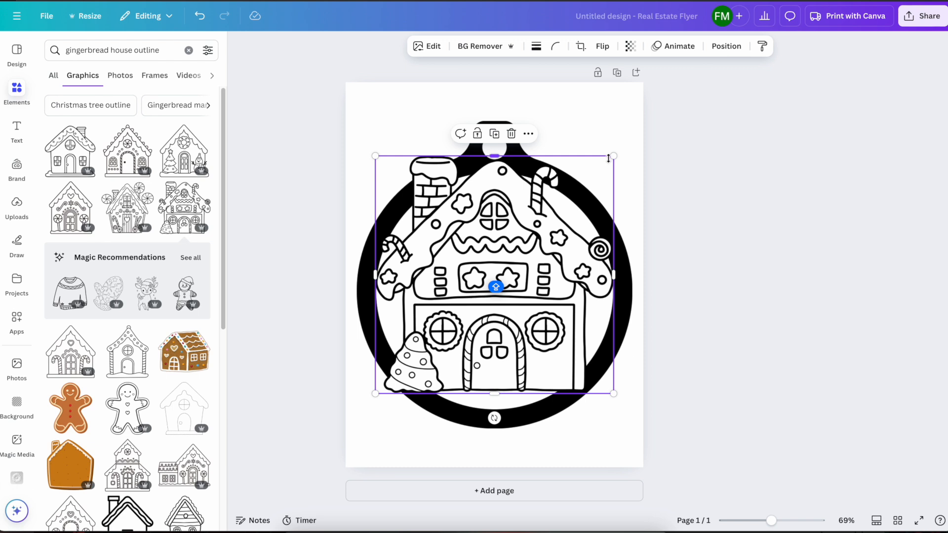
pyautogui.moveTo(613, 156); pyautogui.dragTo(536, 234)
pyautogui.moveTo(498, 314); pyautogui.dragTo(537, 329)
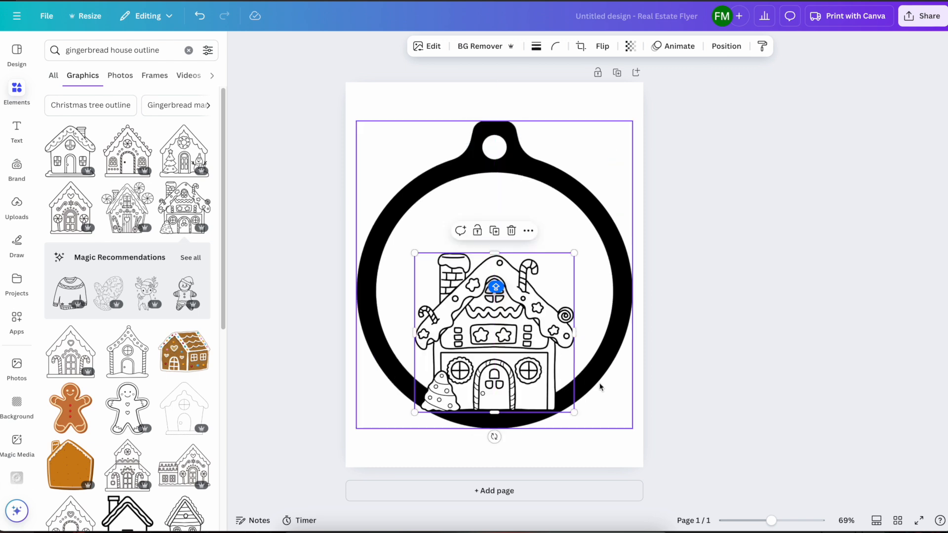
pyautogui.click(612, 397)
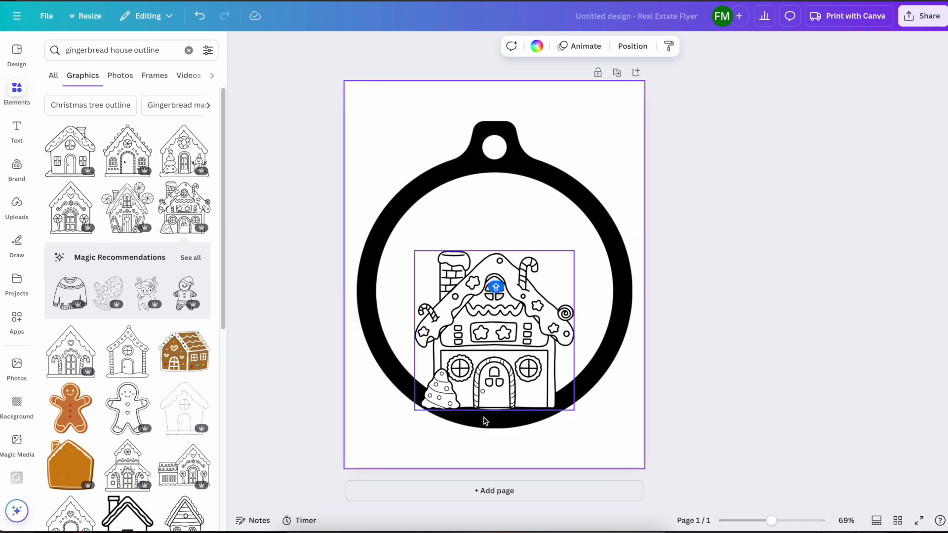
# Shrink the gingerbread house slightly and nudge it down so its base rests on the ring's lower edge, centred horizontally
pyautogui.click(431, 391)
pyautogui.moveTo(416, 412); pyautogui.dragTo(418, 409)
pyautogui.press('Down')
pyautogui.press('Down')
pyautogui.press('Down')
pyautogui.press('Down')
pyautogui.press('Down')
pyautogui.press('Down')
pyautogui.press('Down')
pyautogui.press('Down')
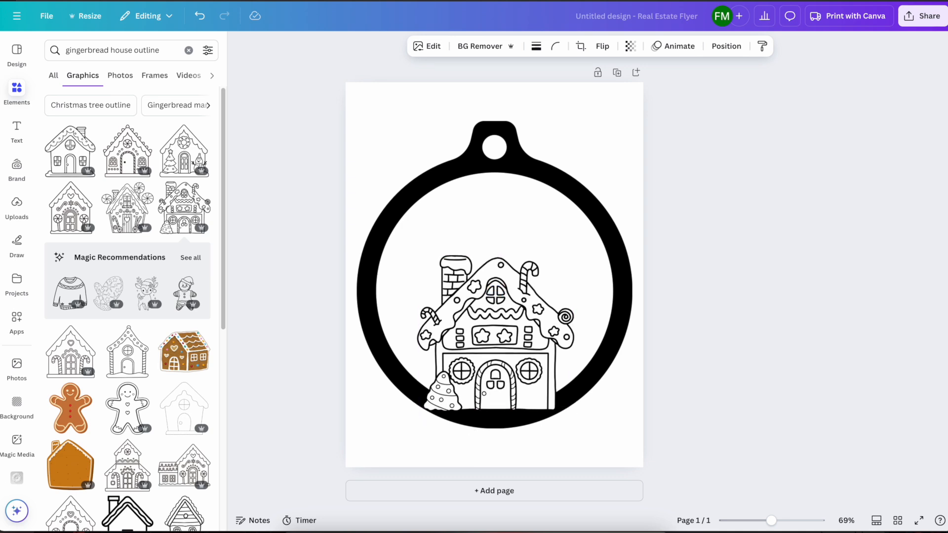
pyautogui.moveTo(474, 380); pyautogui.dragTo(473, 380)
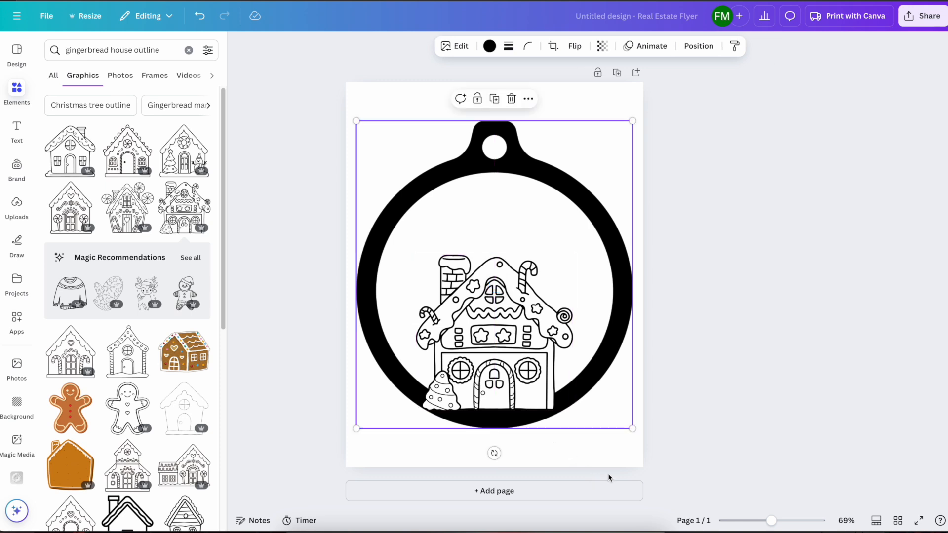
pyautogui.click(621, 474)
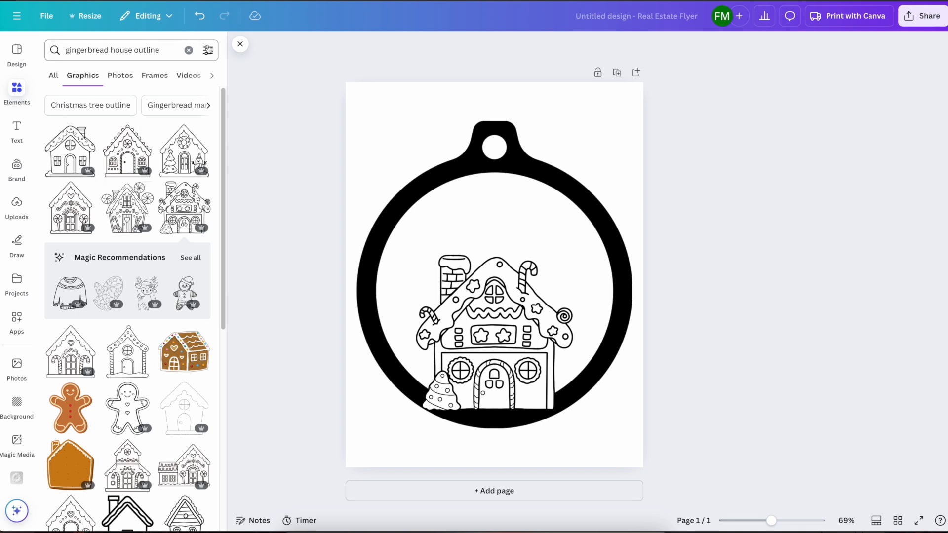
# Search the graphics for "christmas snowflakes" and browse down to the solid black snowflake
pyautogui.click(175, 47)
pyautogui.press('BackSpace')
pyautogui.press('BackSpace')
pyautogui.press('BackSpace')
pyautogui.press('BackSpace')
pyautogui.press('BackSpace')
pyautogui.press('BackSpace')
pyautogui.press('BackSpace')
pyautogui.press('BackSpace')
pyautogui.press('BackSpace')
pyautogui.press('BackSpace')
pyautogui.press('BackSpace')
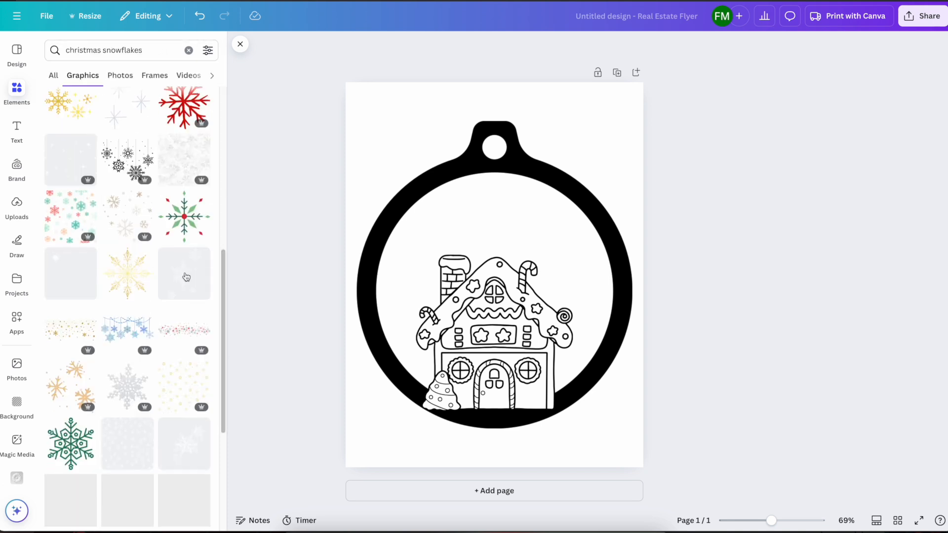
pyautogui.scroll(-1, 177, 321)
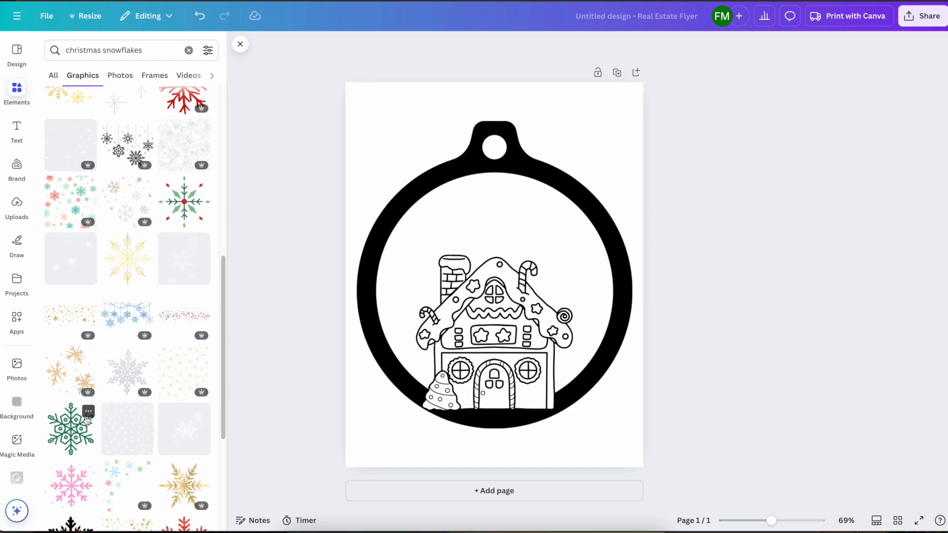
pyautogui.scroll(-3, 88, 420)
pyautogui.scroll(-1, 87, 420)
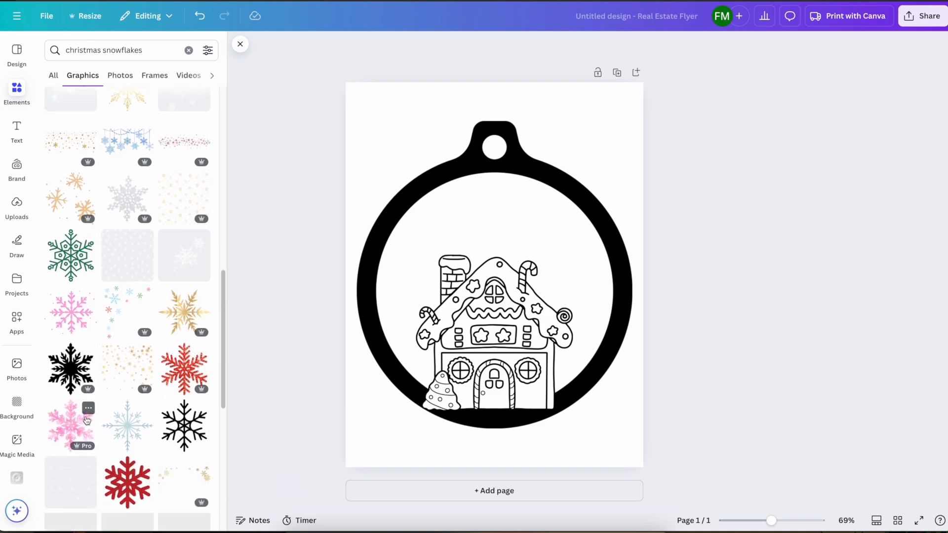
# Add two reduced black snowflakes above the house, one on each side inside the ornament ring
pyautogui.click(82, 374)
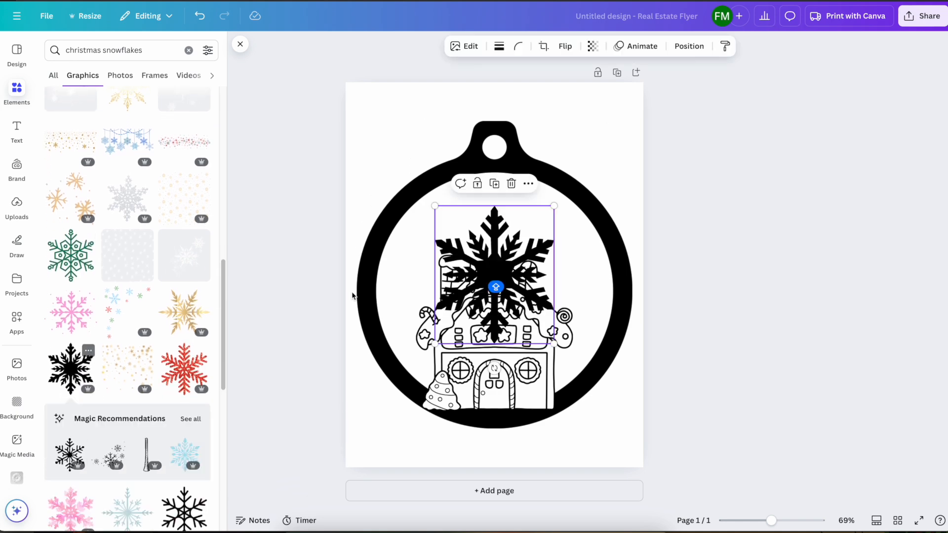
pyautogui.moveTo(436, 346); pyautogui.dragTo(521, 288)
pyautogui.moveTo(532, 247); pyautogui.dragTo(446, 227)
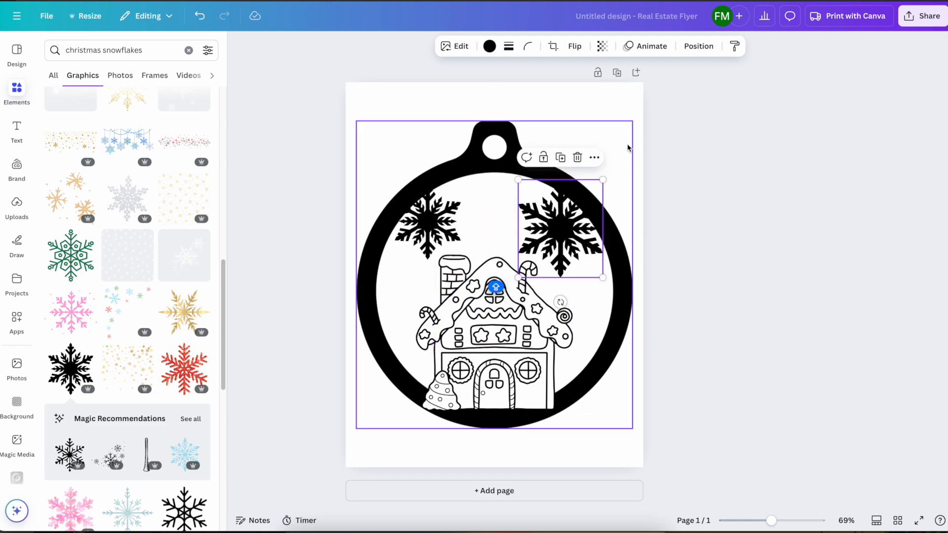
pyautogui.click(629, 148)
pyautogui.click(731, 181)
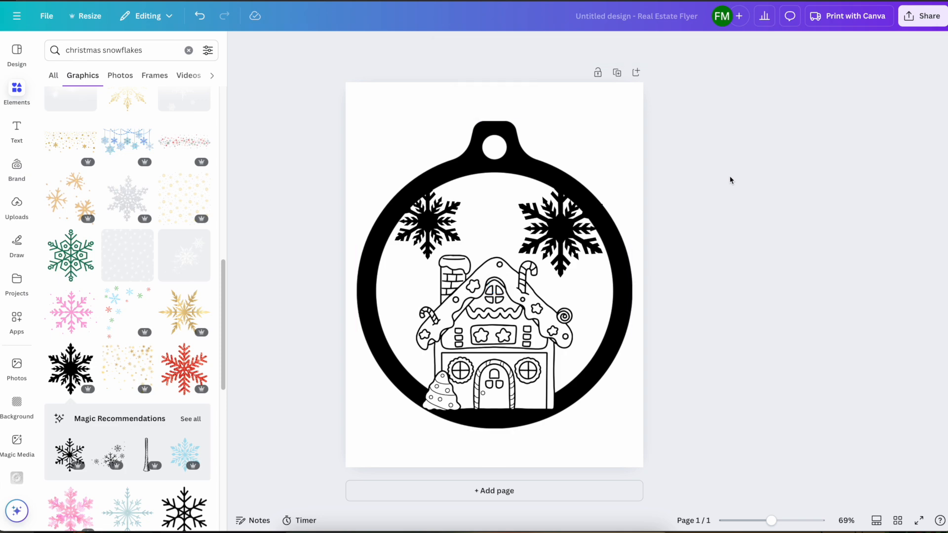
# Duplicate the page and delete both snowflakes and the gingerbread house from the copy, keeping only the ornament ring
pyautogui.click(617, 73)
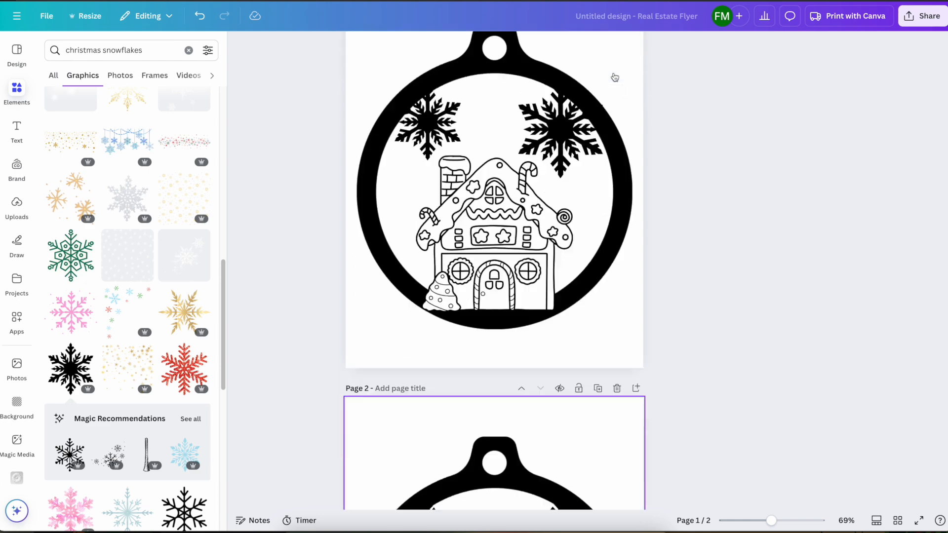
pyautogui.click(428, 223)
pyautogui.press('Delete')
pyautogui.click(561, 230)
pyautogui.press('Delete')
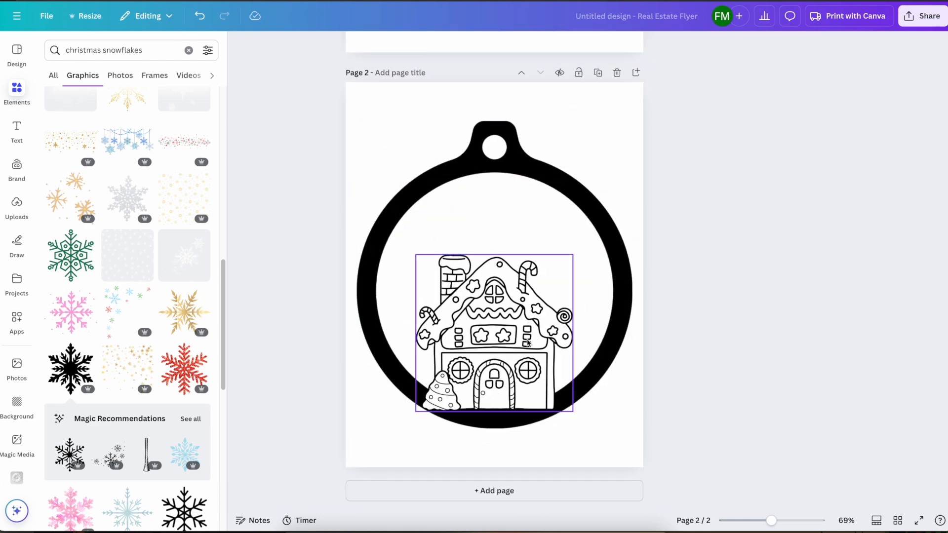
pyautogui.click(532, 320)
pyautogui.press('Delete')
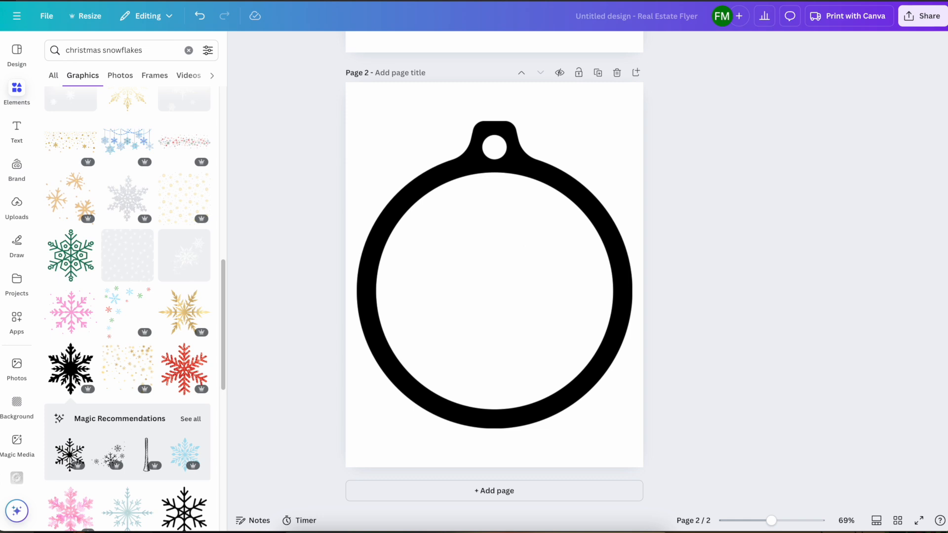
# Replace the graphics search with "gingerbread man outline"
pyautogui.click(142, 52)
pyautogui.moveTo(148, 51); pyautogui.dragTo(59, 51)
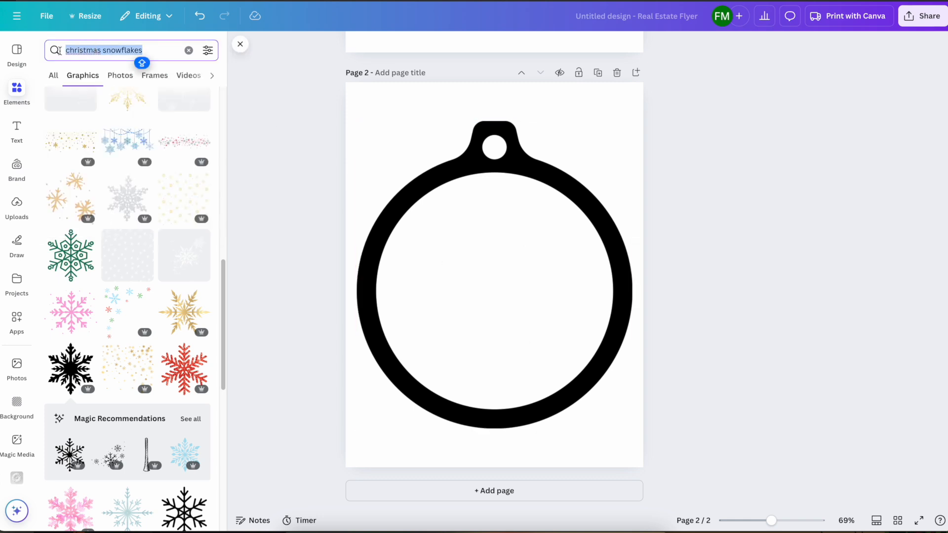
pyautogui.write('GENER')
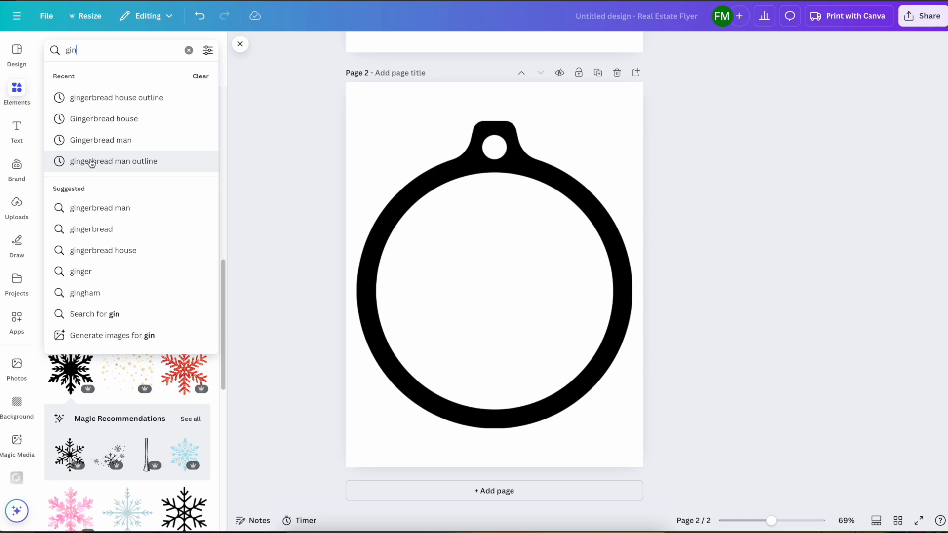
pyautogui.click(91, 163)
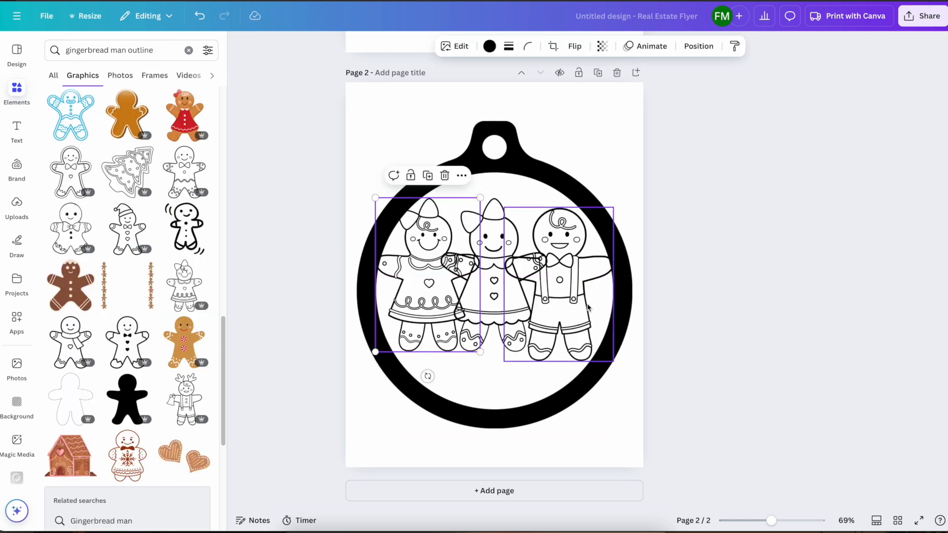
# Shrink the gingerbread boy and girls and arrange the three figures side by side inside the ornament ring on page 2
pyautogui.click(570, 302)
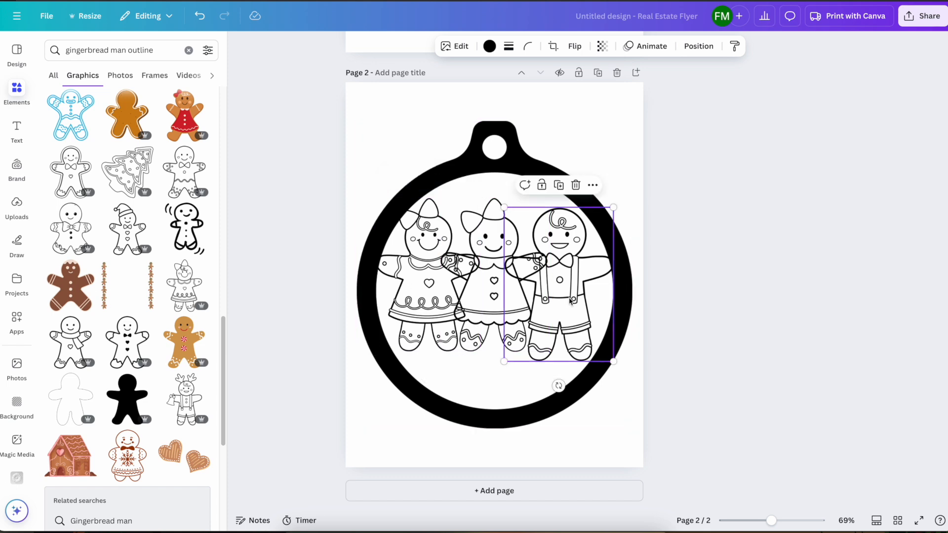
pyautogui.moveTo(614, 208); pyautogui.dragTo(590, 248)
pyautogui.moveTo(567, 280); pyautogui.dragTo(572, 267)
pyautogui.click(505, 268)
pyautogui.keyDown('shift'); pyautogui.click(454, 213); pyautogui.keyUp('shift')
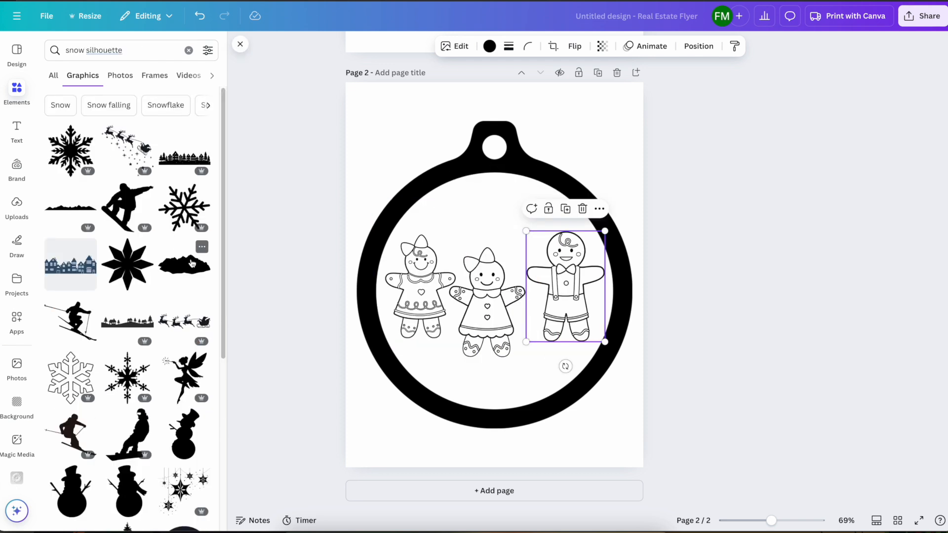
# Add the black mound from the "snow silhouette" graphics, enlarge it and centre it at the ring's bottom beneath the gingerbread figures
pyautogui.click(184, 265)
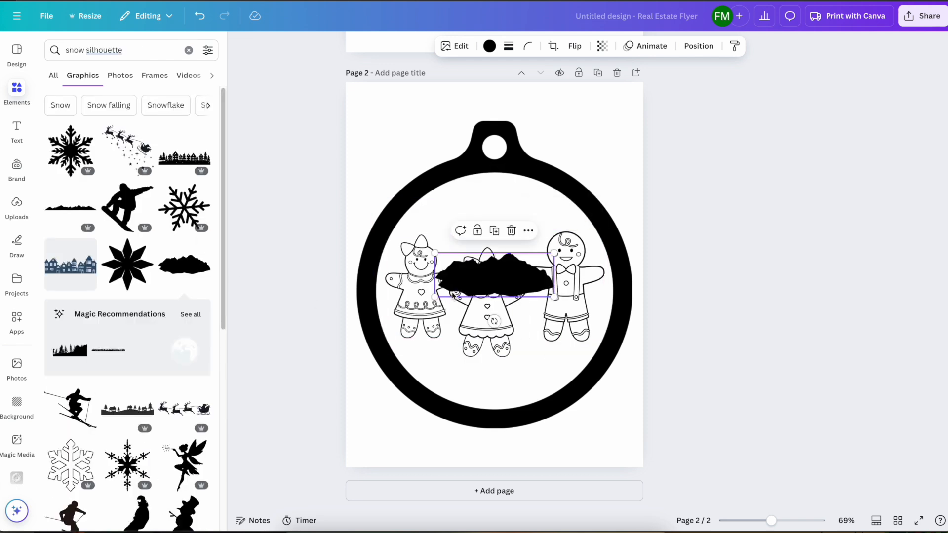
pyautogui.moveTo(435, 296); pyautogui.dragTo(377, 340)
pyautogui.moveTo(418, 301); pyautogui.dragTo(466, 366)
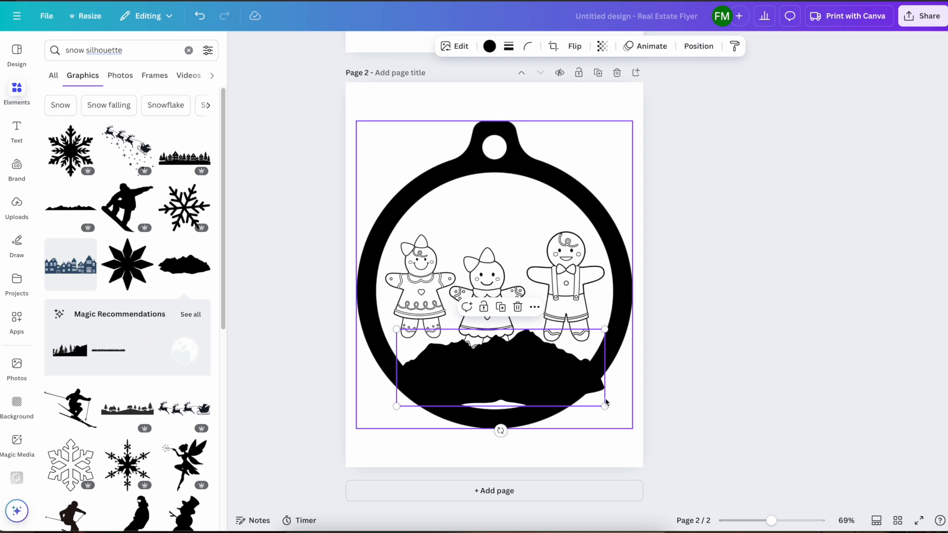
pyautogui.moveTo(605, 406); pyautogui.dragTo(546, 415)
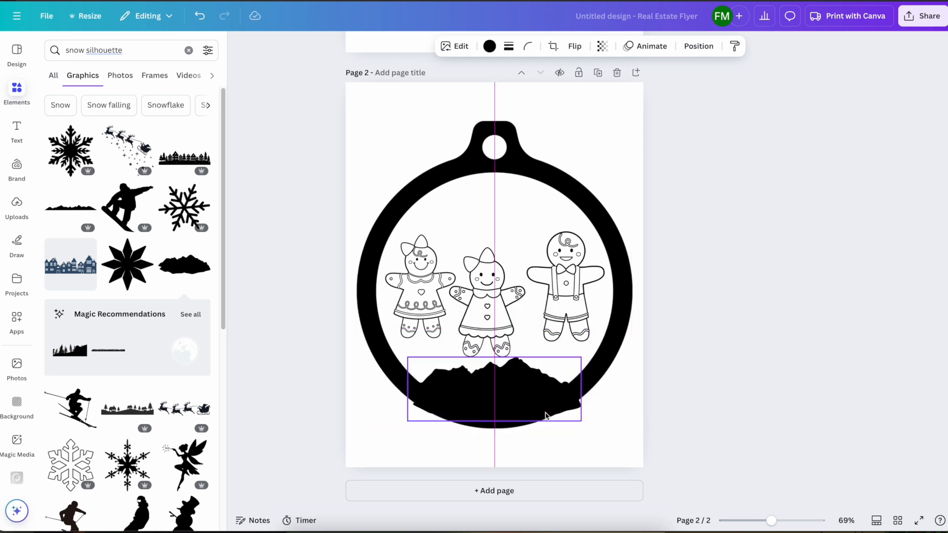
# Add a second black mound from the "snow silhouette" graphics and overlap it with the first, covering the gingerbread figures' feet inside the ring
pyautogui.click(413, 421)
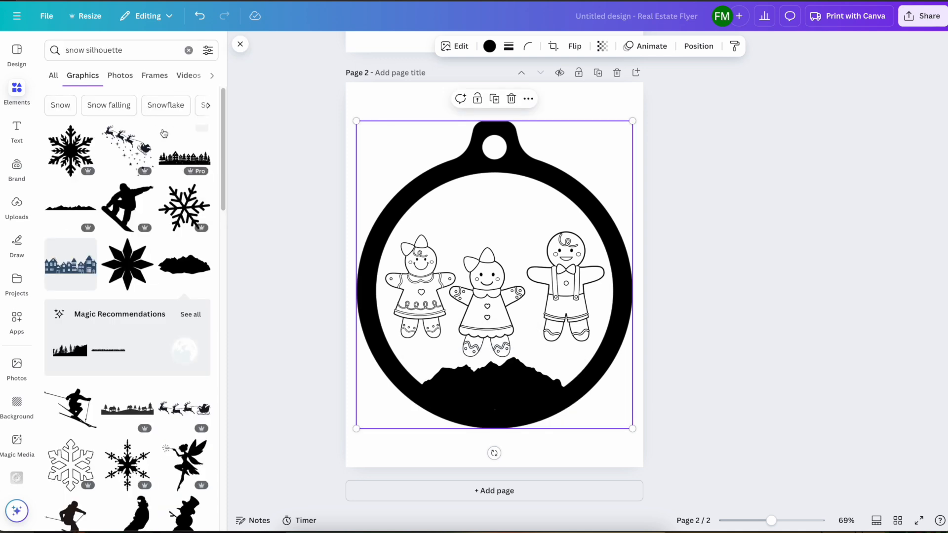
pyautogui.click(184, 267)
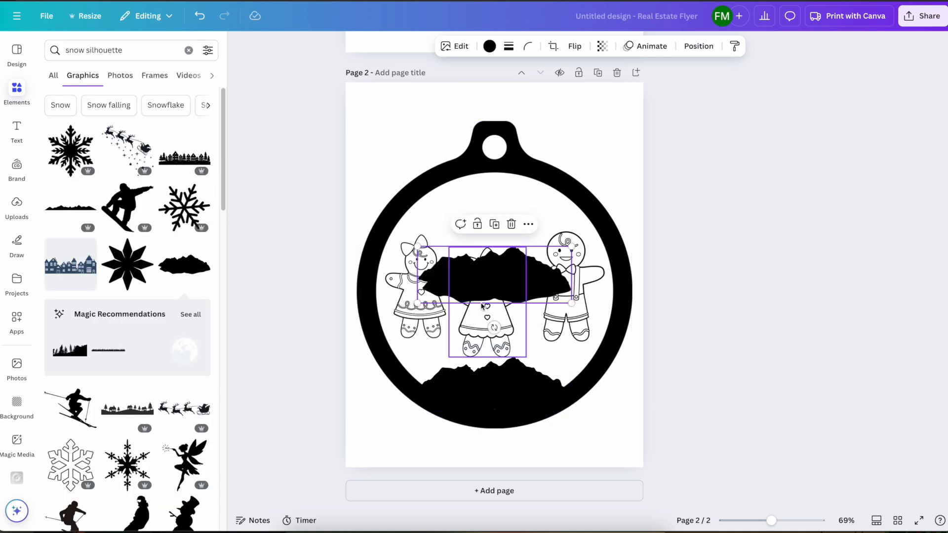
pyautogui.moveTo(480, 284); pyautogui.dragTo(462, 381)
pyautogui.moveTo(502, 291); pyautogui.dragTo(506, 287)
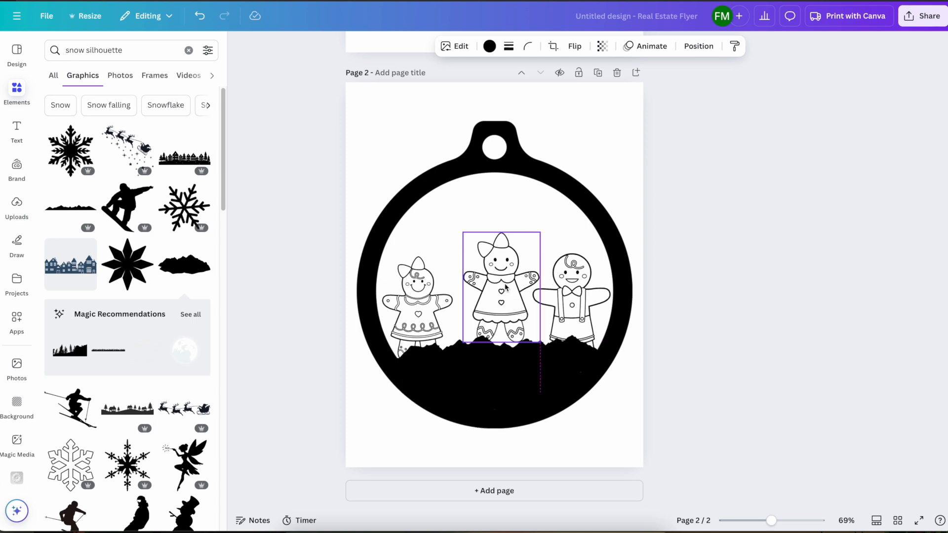
pyautogui.click(423, 289)
pyautogui.moveTo(423, 286)
pyautogui.mouseDown()
pyautogui.moveTo(427, 270)
pyautogui.moveTo(431, 280)
pyautogui.mouseUp()
pyautogui.click(511, 268)
pyautogui.moveTo(511, 269); pyautogui.dragTo(513, 276)
pyautogui.click(673, 276)
pyautogui.scroll(8, 674, 277)
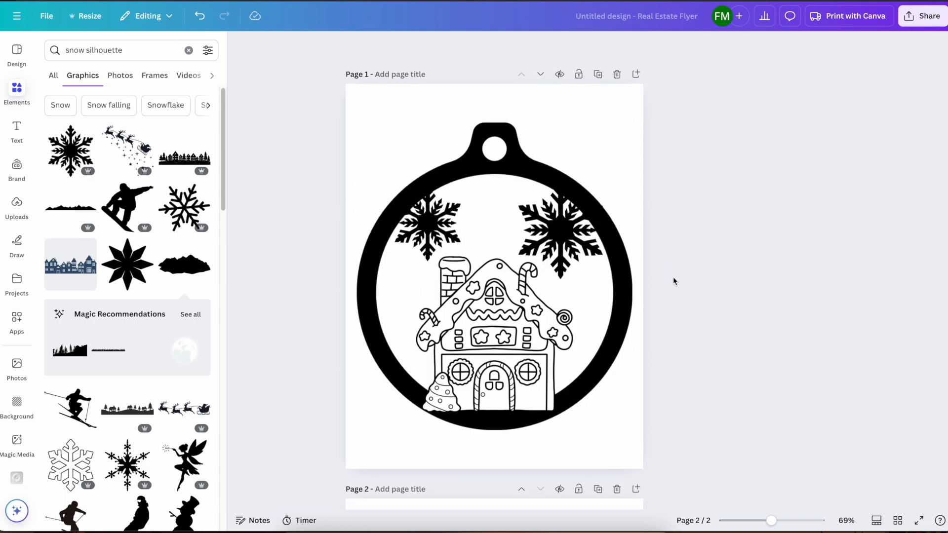
pyautogui.scroll(-3, 674, 277)
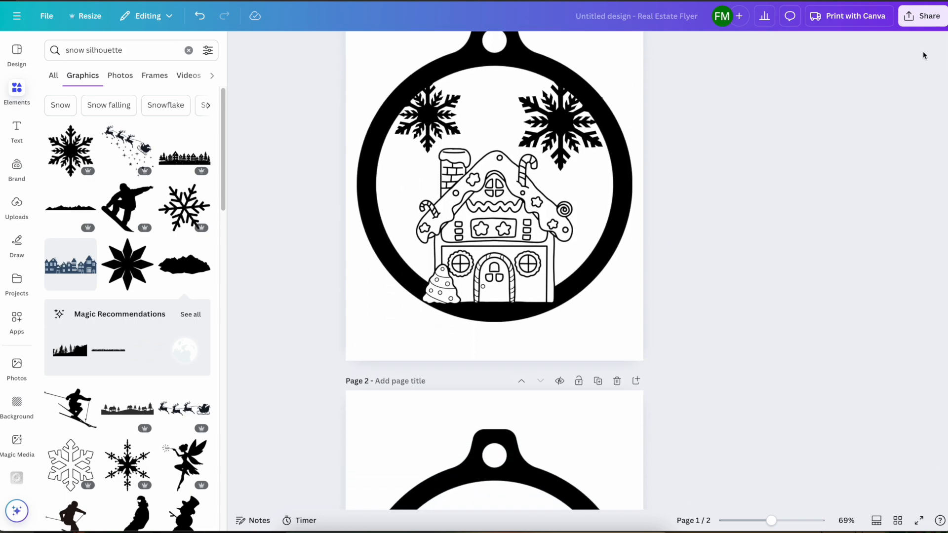
pyautogui.click(918, 22)
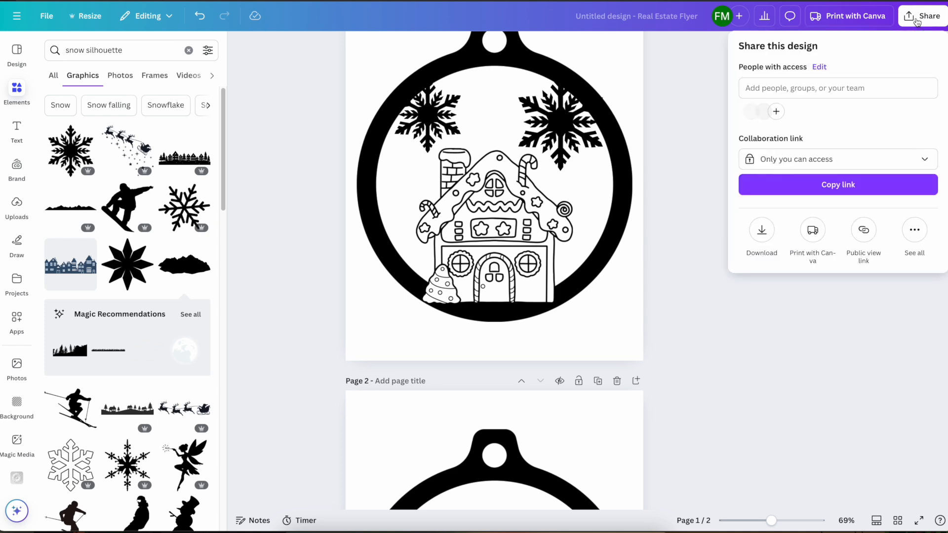
pyautogui.click(760, 233)
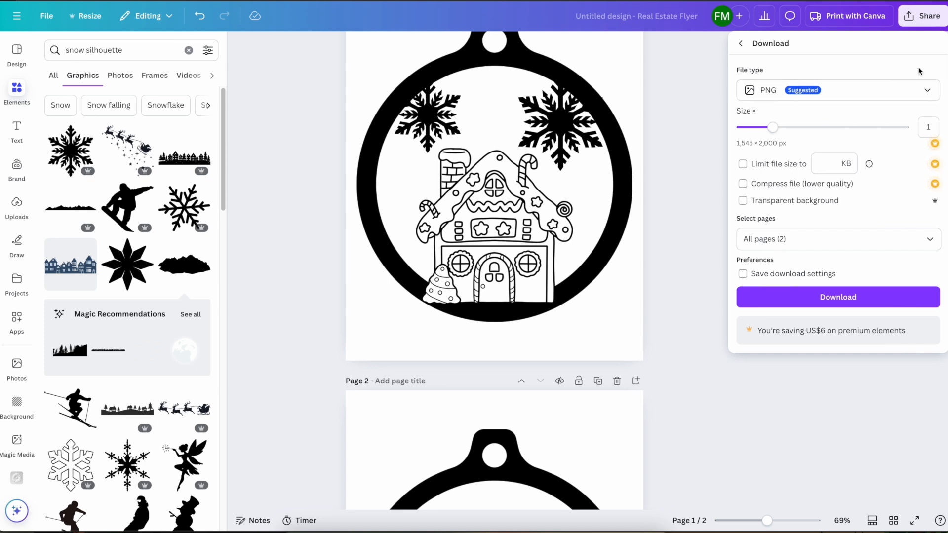
pyautogui.click(922, 92)
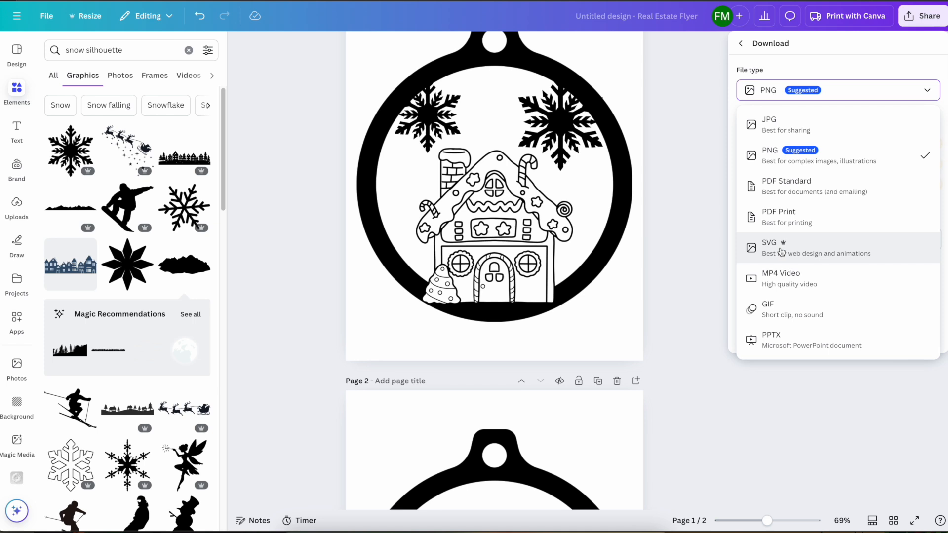
pyautogui.click(870, 88)
pyautogui.click(758, 202)
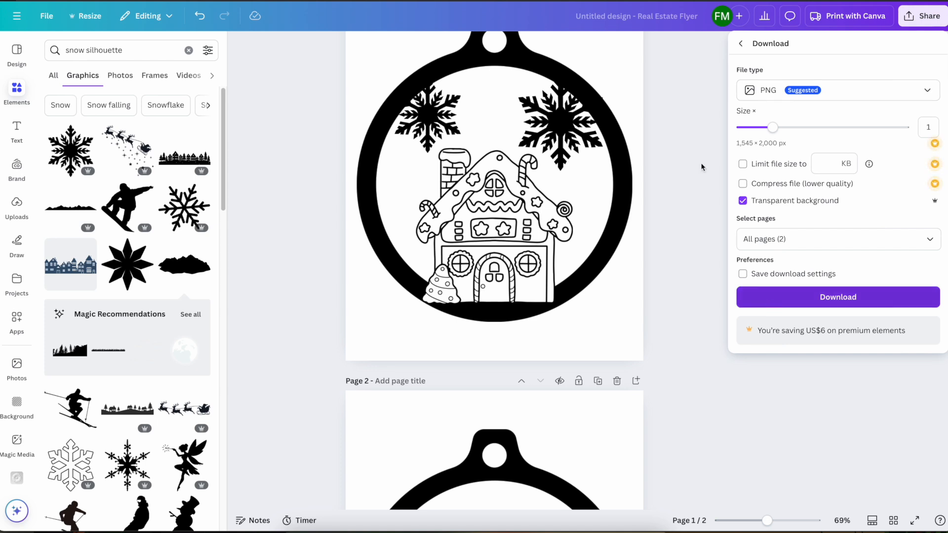
# Rename the design "Canva Christmas Ornaments" and download both pages as PNG with a transparent background
pyautogui.click(616, 28)
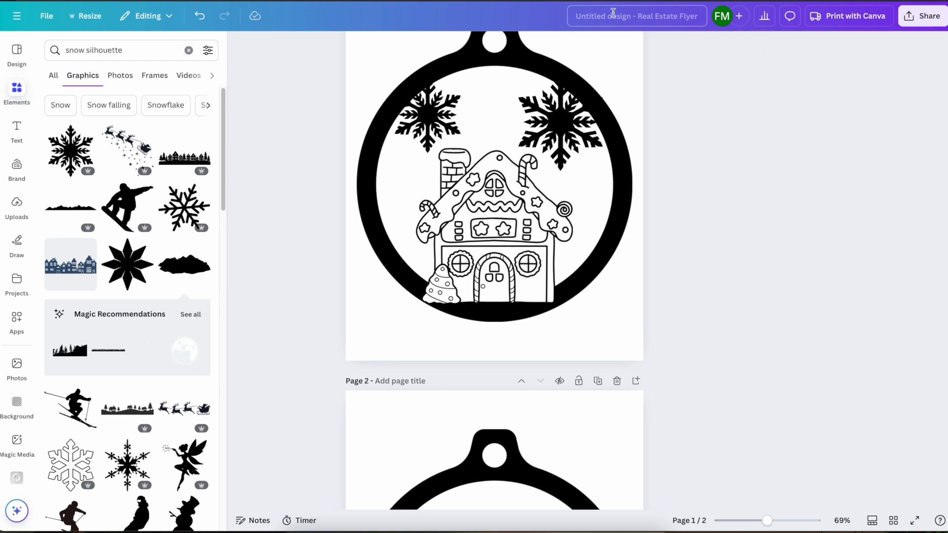
pyautogui.write('Canva Christmas Ornaments')
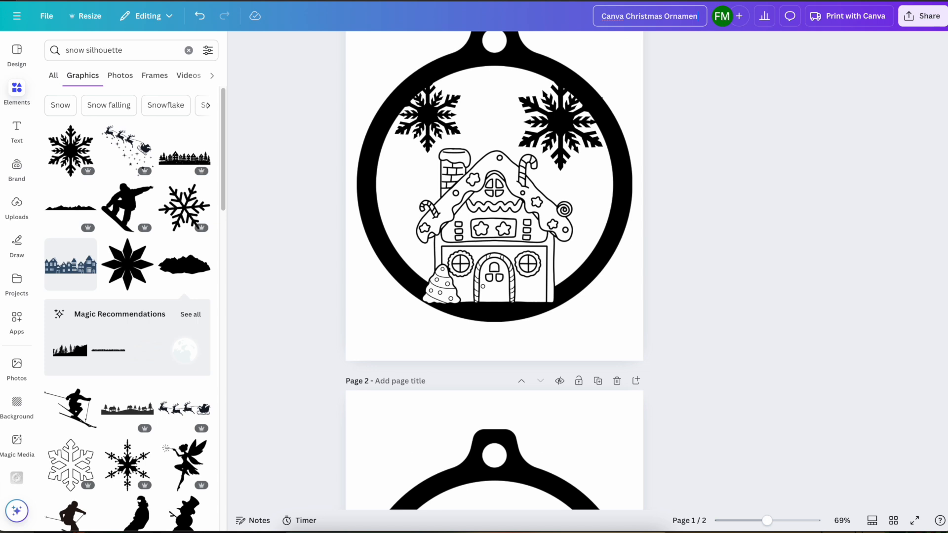
pyautogui.click(912, 26)
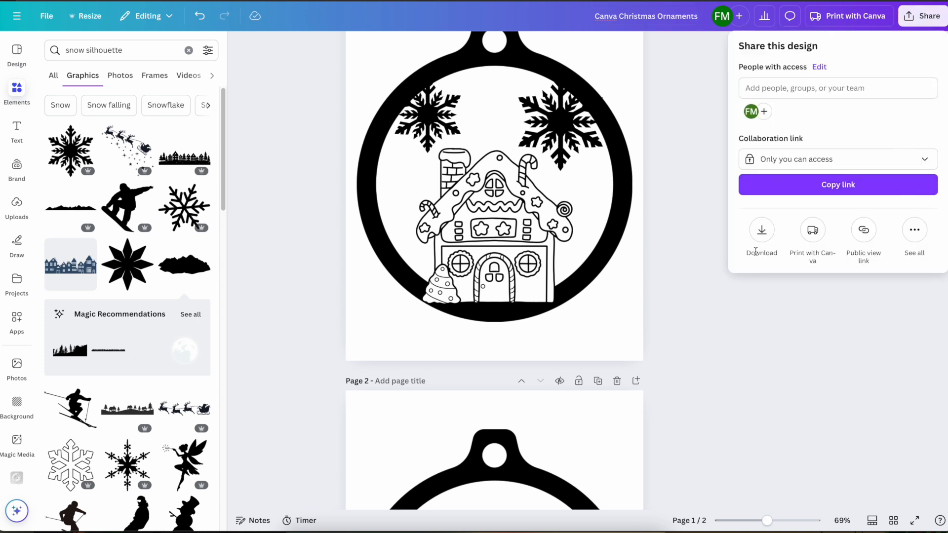
pyautogui.click(762, 230)
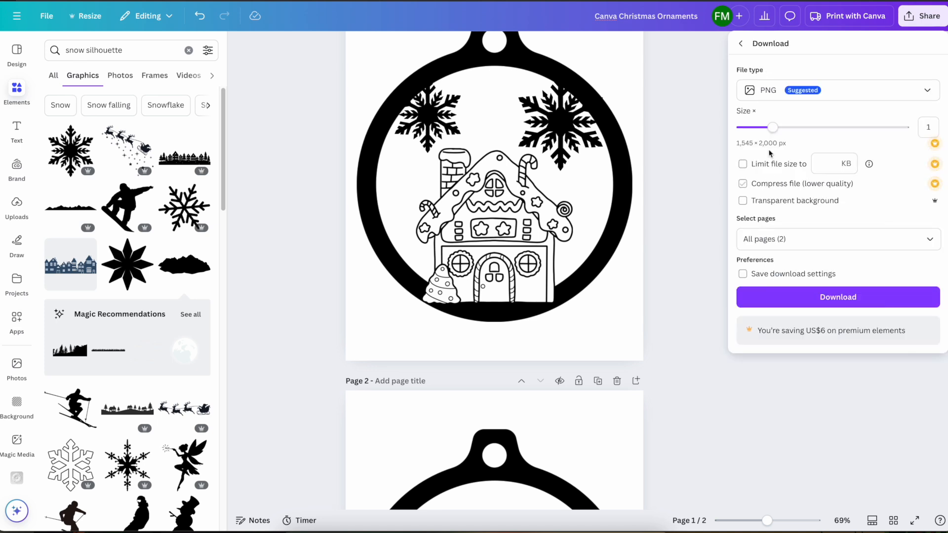
pyautogui.click(743, 201)
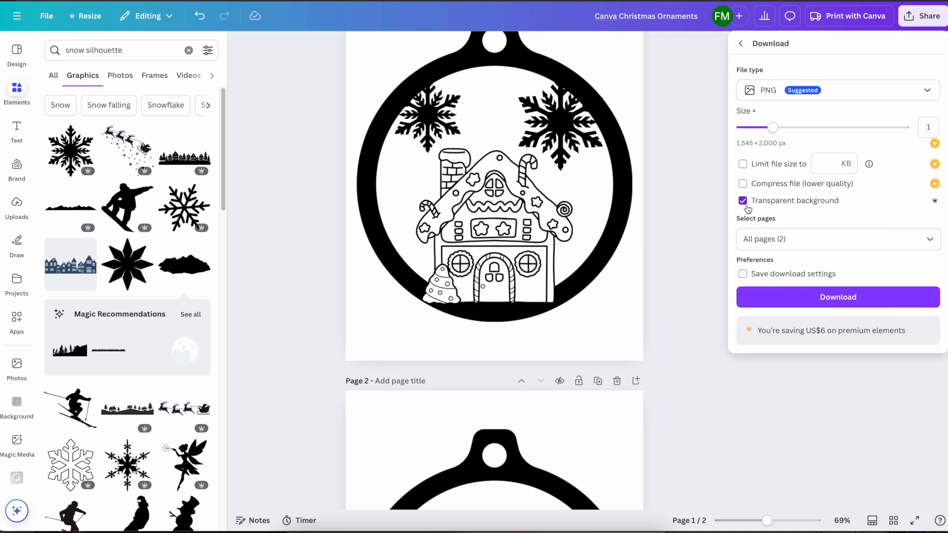
pyautogui.click(788, 297)
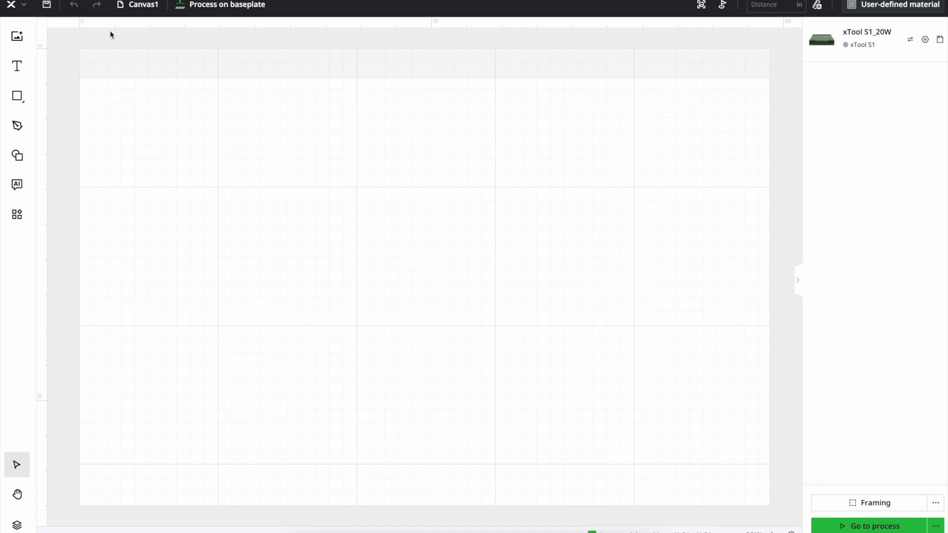
# Switch to xTool Creative Space, import 2.png from the Canva Christmas Ornaments folder, and shrink it to about 6.2 × 8.0 in
pyautogui.click(16, 39)
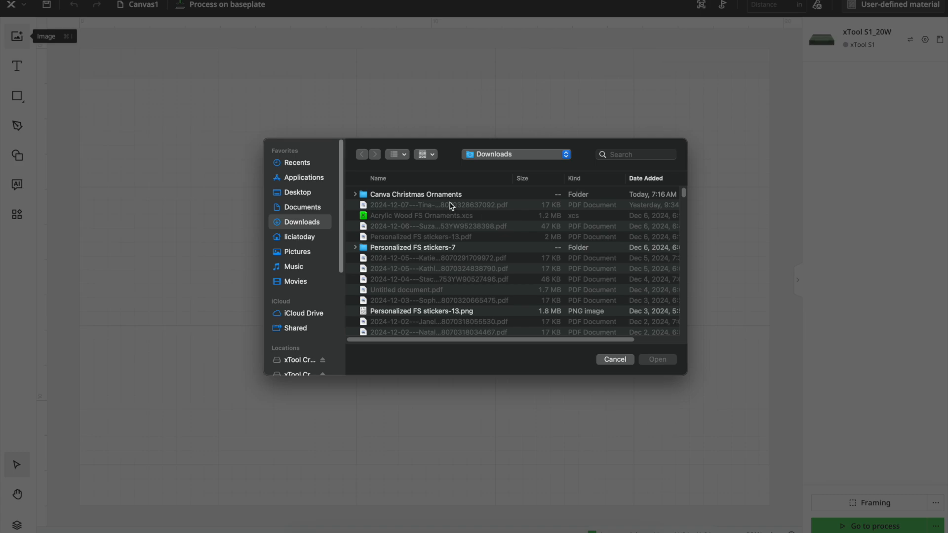
pyautogui.click(436, 194)
pyautogui.click(669, 360)
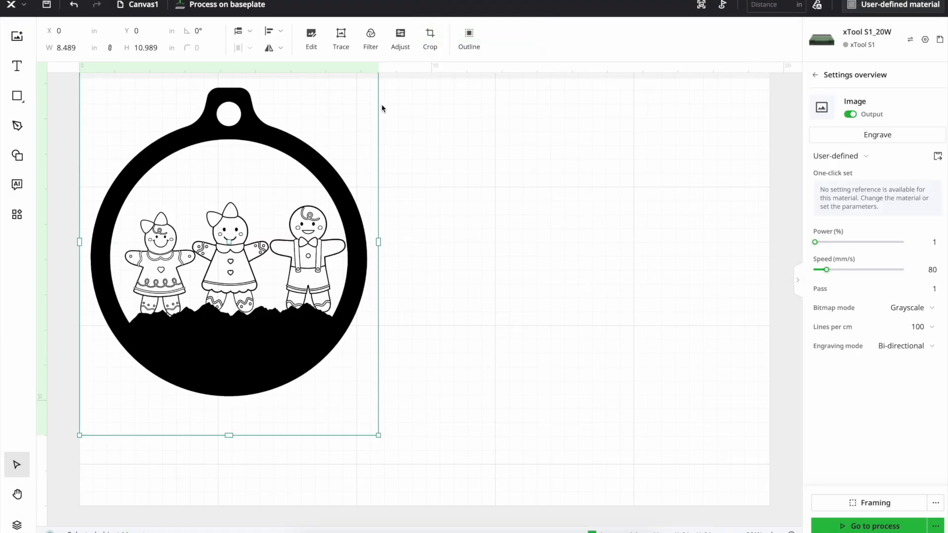
pyautogui.moveTo(80, 437); pyautogui.dragTo(239, 331)
pyautogui.moveTo(258, 281); pyautogui.dragTo(249, 303)
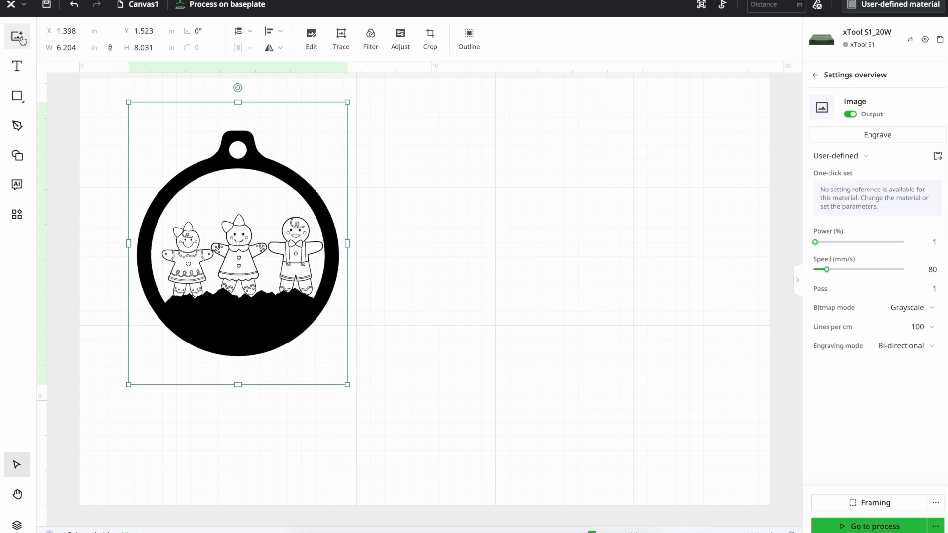
# Import 1.png, place the gingerbread house ornament to the right of the figures ornament, and set its height to 3 in
pyautogui.click(22, 40)
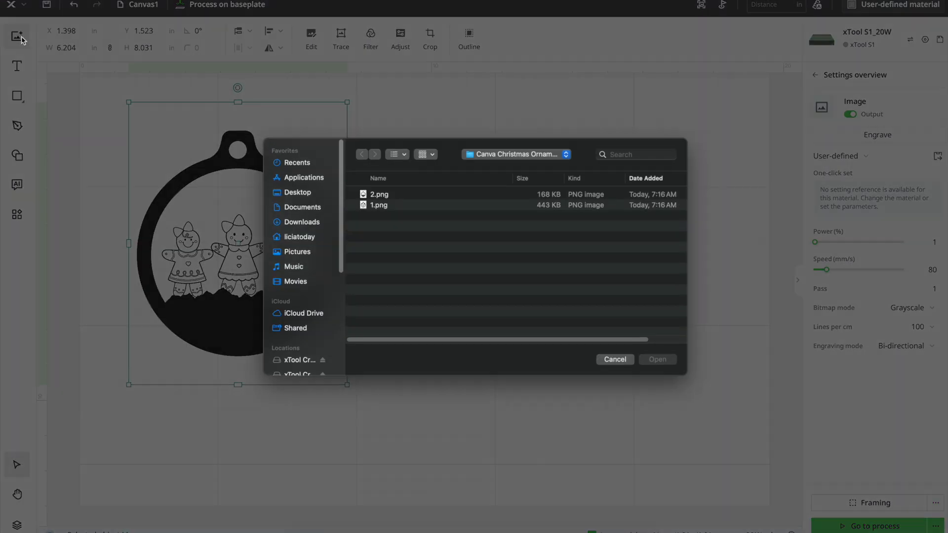
pyautogui.click(422, 207)
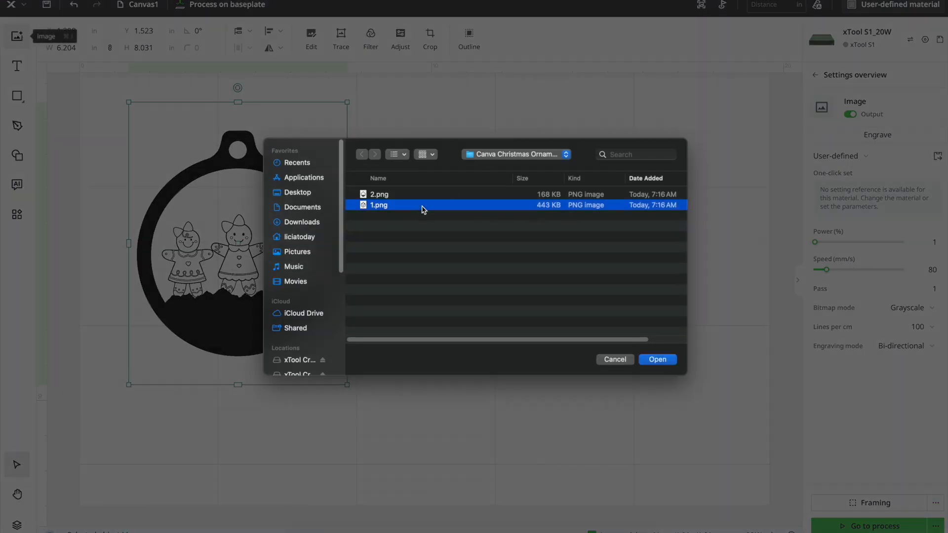
pyautogui.click(658, 359)
pyautogui.moveTo(269, 304); pyautogui.dragTo(563, 289)
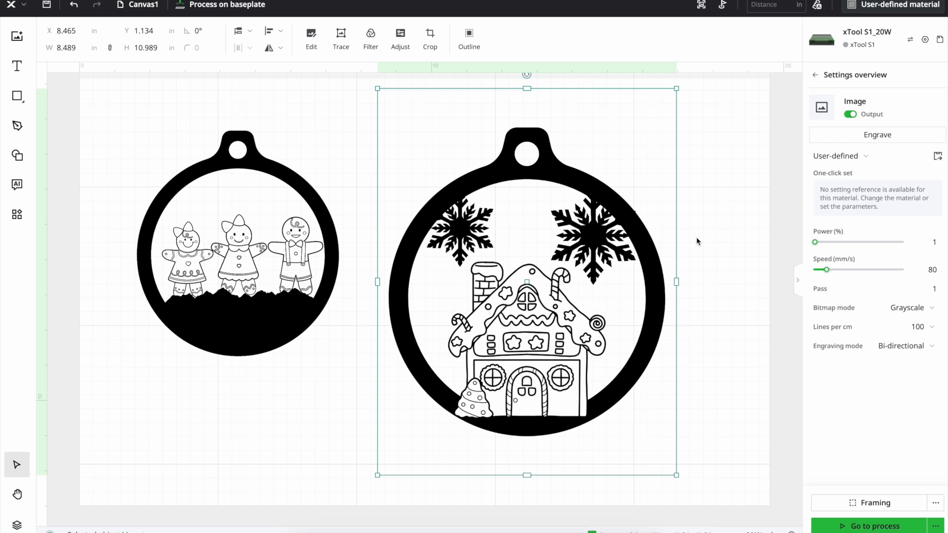
pyautogui.hotkey('ctrl', 'z')
# Set the gingerbread figures ornament's height to 3 in and move it closer to the house ornament
pyautogui.click(215, 243)
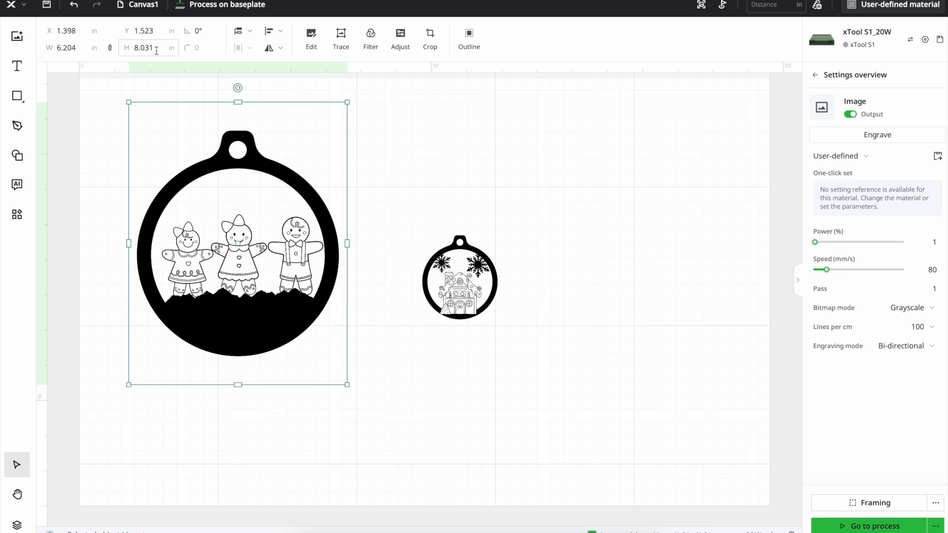
pyautogui.click(132, 48)
pyautogui.write('3')
pyautogui.press('Return')
pyautogui.moveTo(182, 142); pyautogui.dragTo(338, 254)
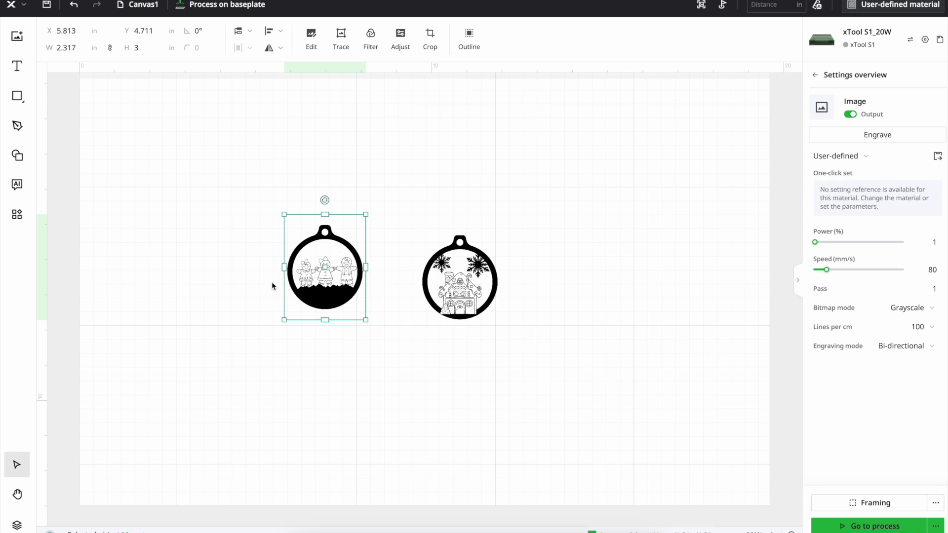
# Move the gingerbread house ornament close beside the figures ornament
pyautogui.scroll(3, 277, 277)
pyautogui.scroll(1, 277, 277)
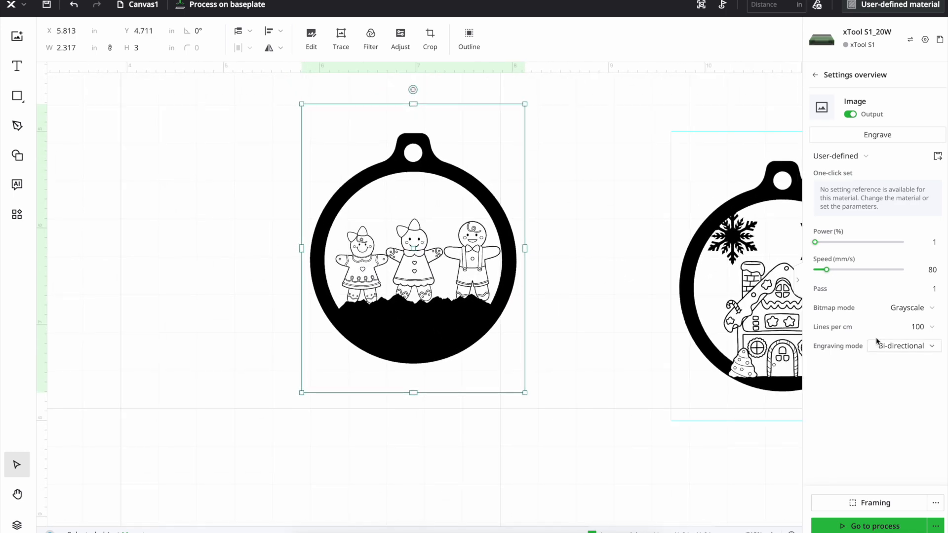
pyautogui.click(689, 297)
pyautogui.moveTo(689, 298); pyautogui.dragTo(550, 260)
pyautogui.press('Escape')
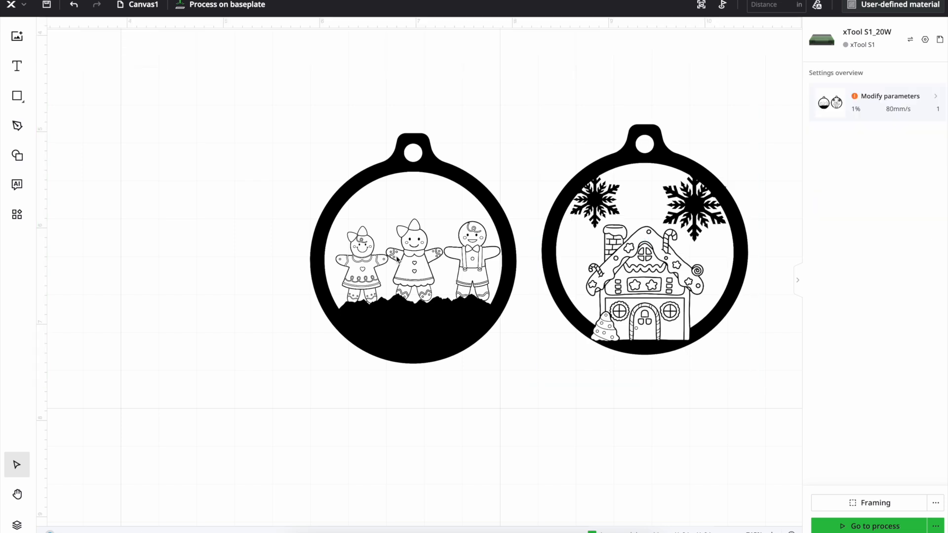
pyautogui.click(334, 211)
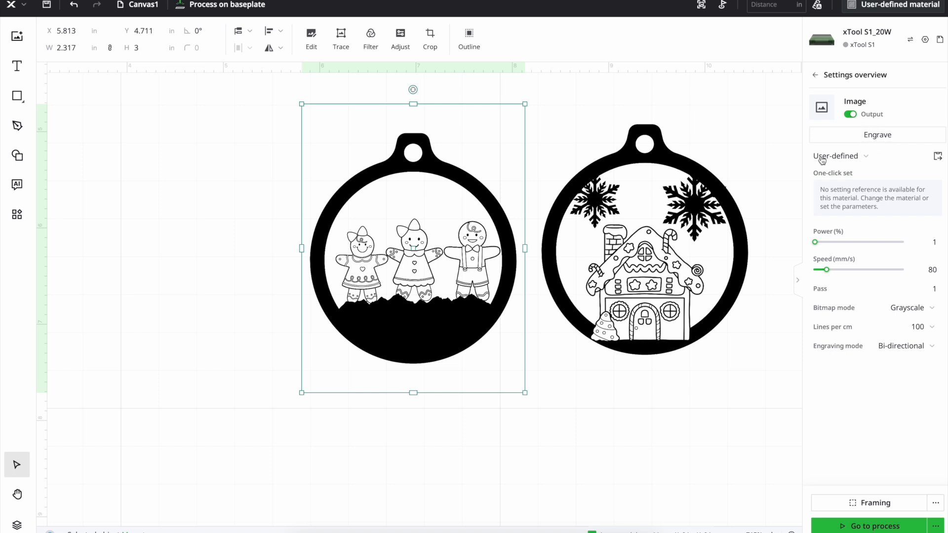
pyautogui.press('Escape')
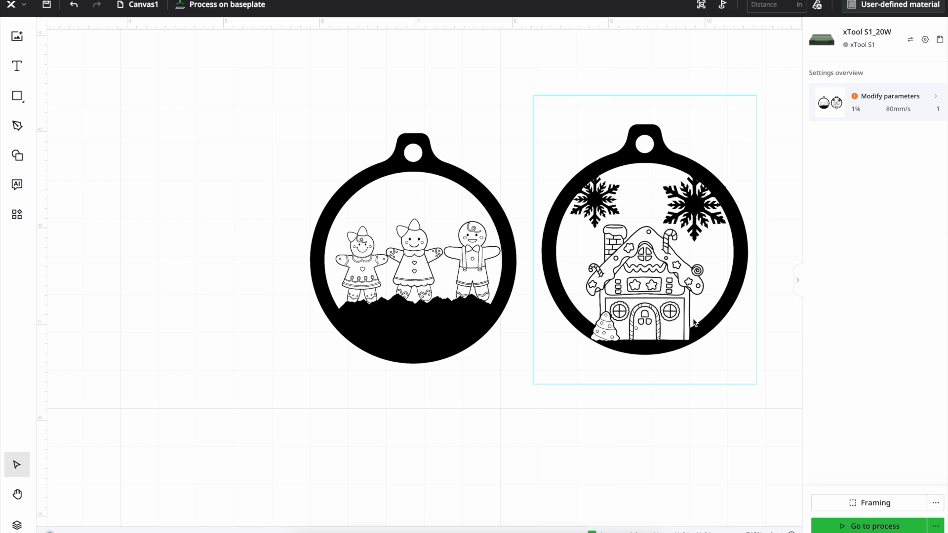
pyautogui.moveTo(691, 392); pyautogui.dragTo(663, 292)
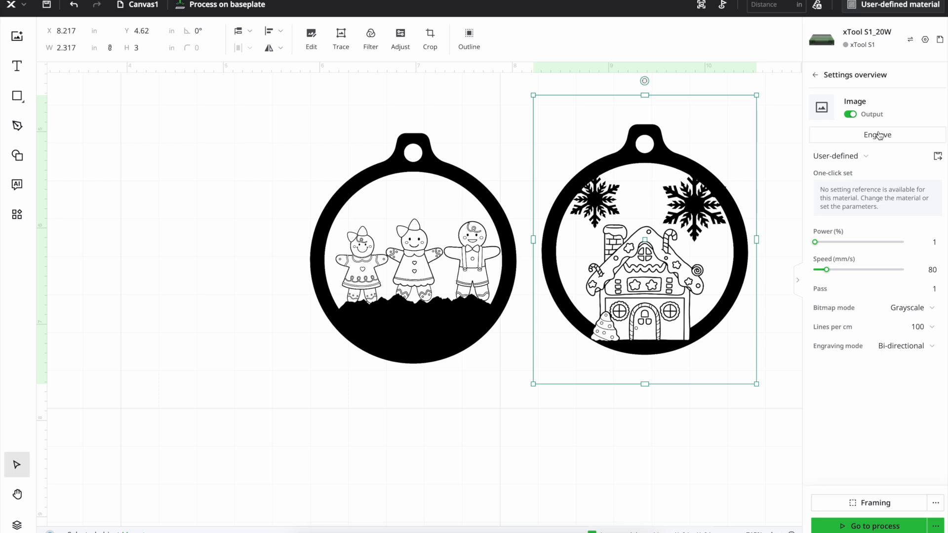
# Move the gingerbread figures ornament away from the house ornament to about X 4.54, Y 5.00 in
pyautogui.click(400, 306)
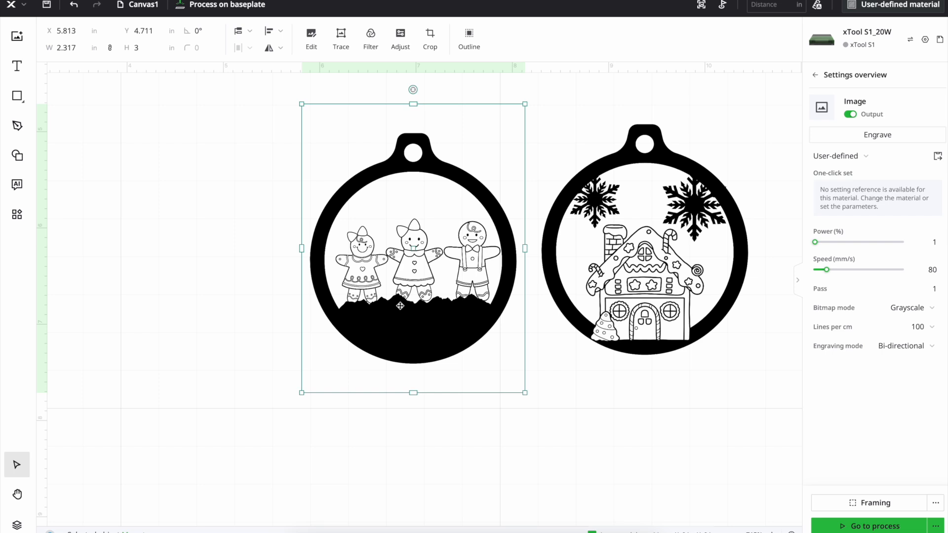
pyautogui.moveTo(400, 307); pyautogui.dragTo(286, 318)
pyautogui.moveTo(217, 146); pyautogui.dragTo(405, 379)
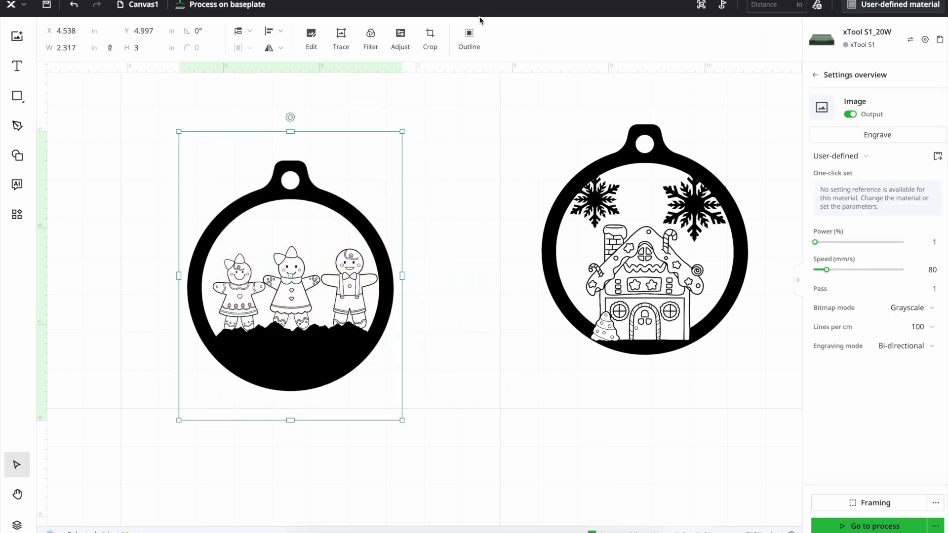
# Add an outline around the gingerbread figures ornament with an offset distance of 0 and no inner outline for the bitmap
pyautogui.click(469, 34)
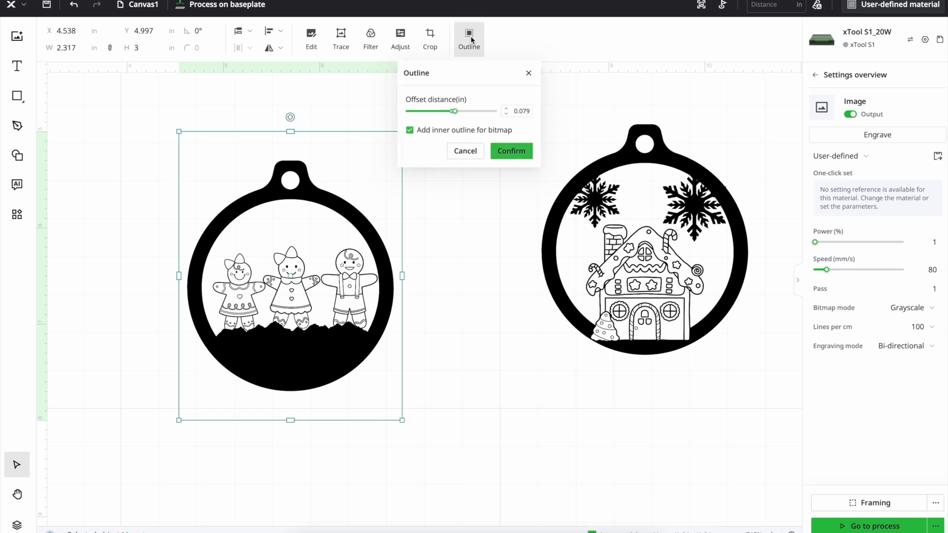
pyautogui.click(408, 131)
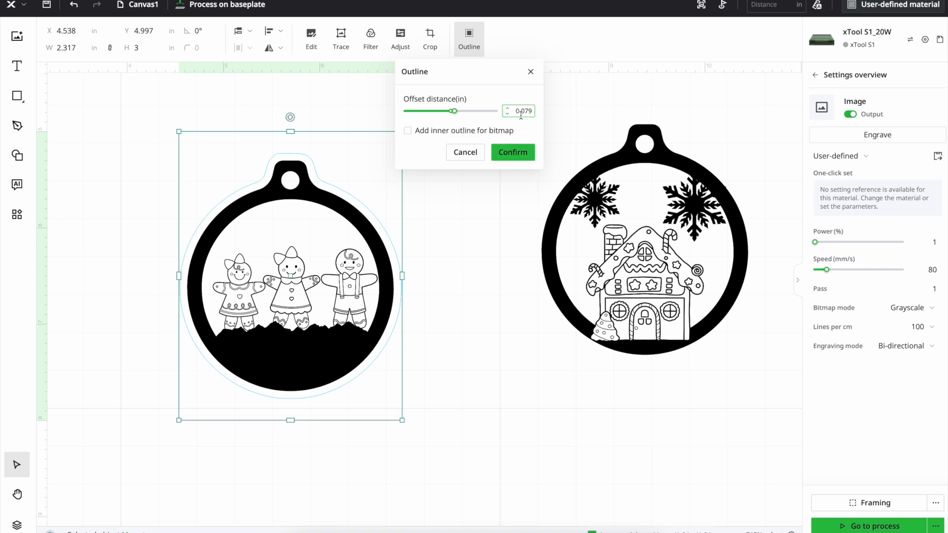
pyautogui.click(518, 111)
pyautogui.write('0')
pyautogui.click(512, 152)
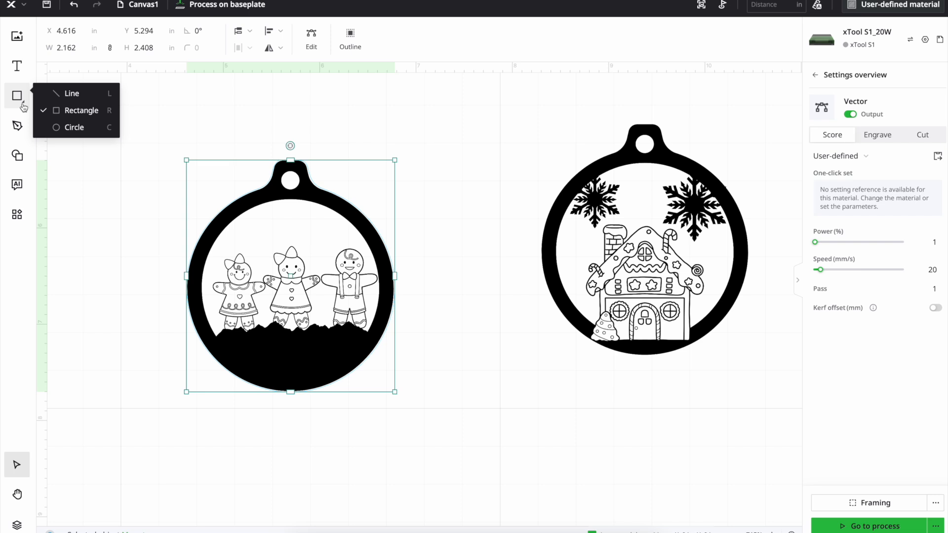
# Draw a small circle about 0.15 × 0.17 in for the figures ornament's hanging hole and place it beside the ornament
pyautogui.moveTo(20, 102)
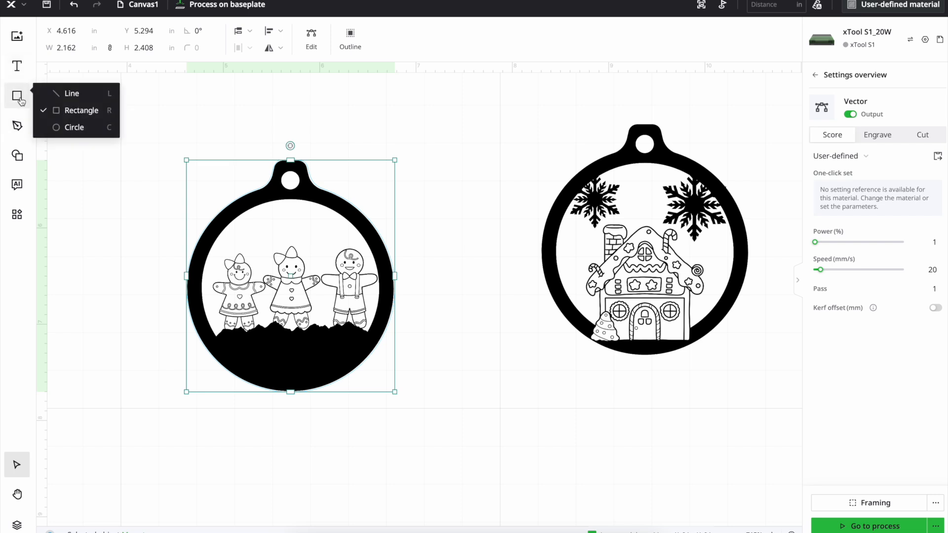
pyautogui.click(56, 128)
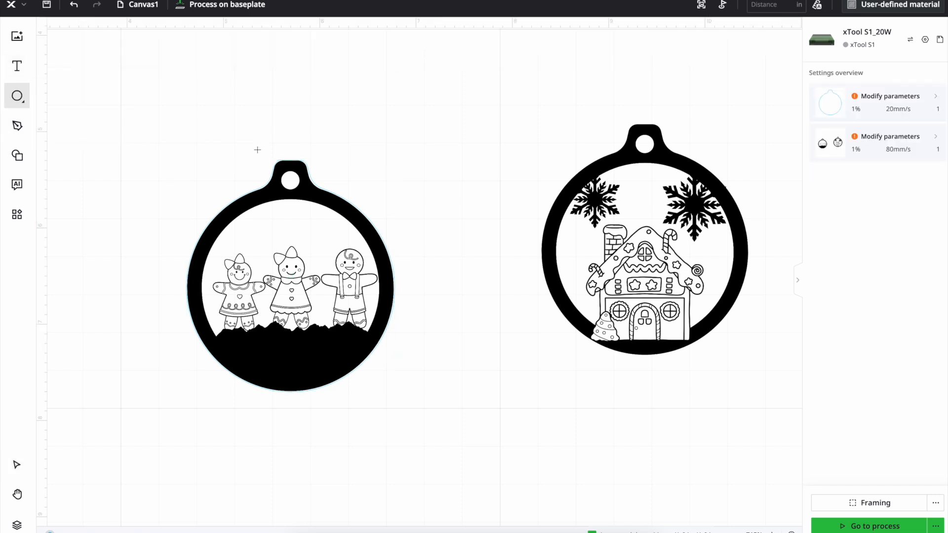
pyautogui.moveTo(283, 173); pyautogui.dragTo(298, 202)
pyautogui.moveTo(298, 202); pyautogui.dragTo(298, 189)
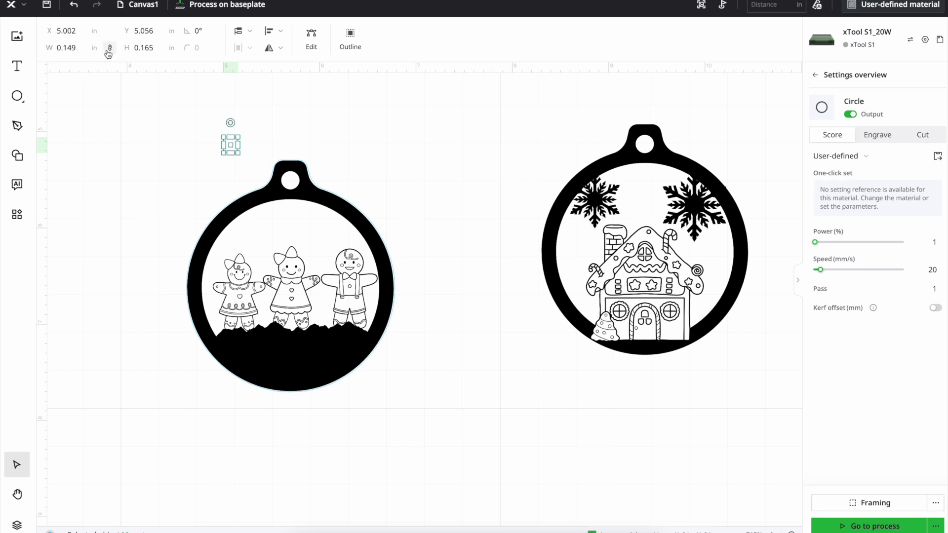
# Set the hanging-hole circle's width to 0.165 in to match its height and move it onto the figures ornament's hole
pyautogui.click(156, 51)
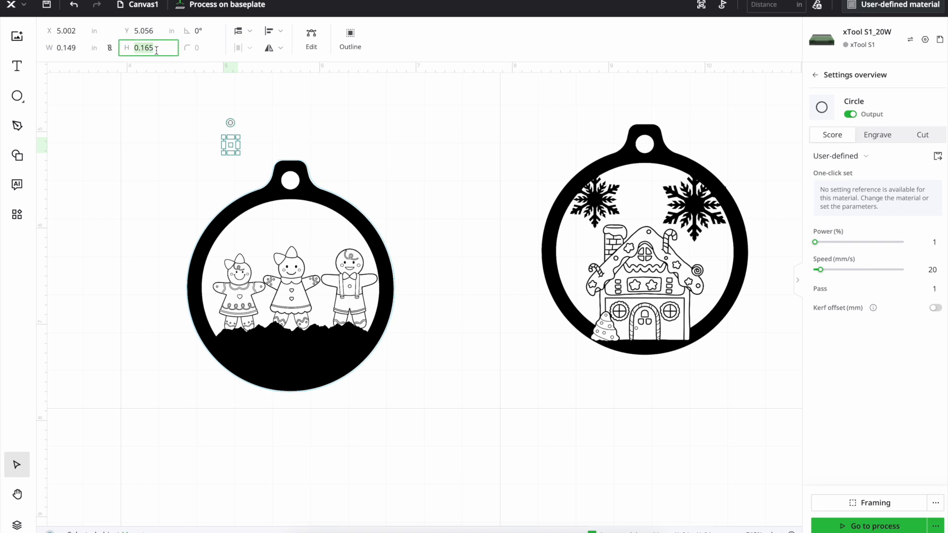
pyautogui.click(80, 48)
pyautogui.write('0')
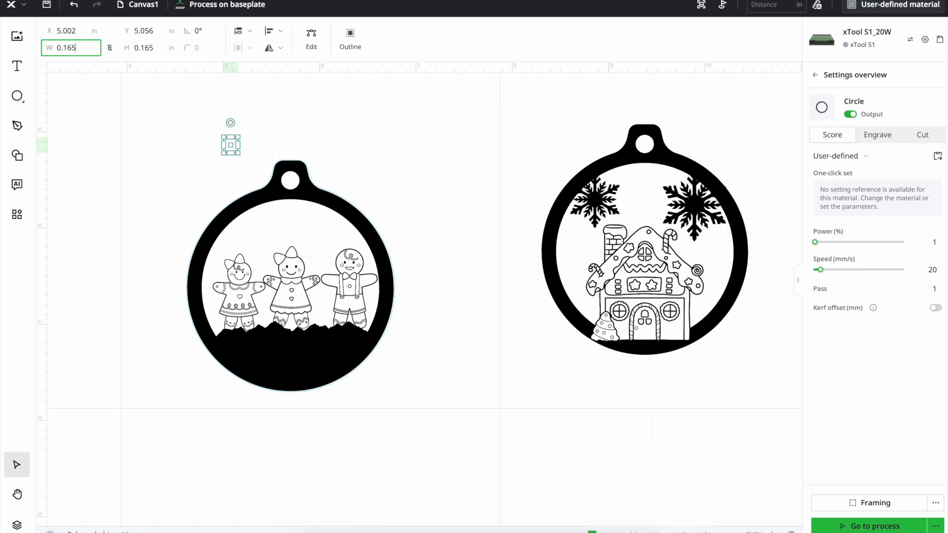
pyautogui.press('Return')
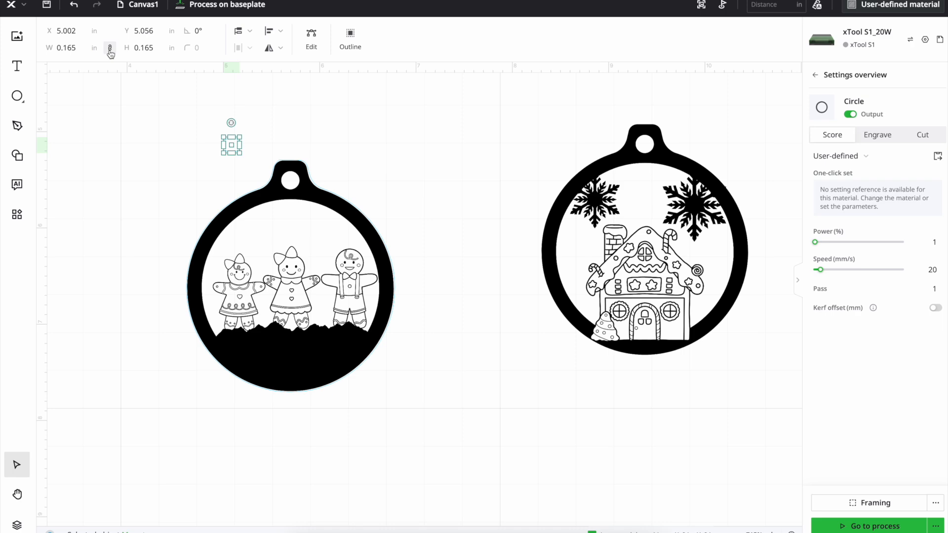
pyautogui.moveTo(231, 148); pyautogui.dragTo(290, 184)
# Enlarge the circle to about 0.19 × 0.19 in and align it with the hanging hole at about X 5.60, Y 5.41 in
pyautogui.scroll(3, 188, 121)
pyautogui.scroll(4, 596, 214)
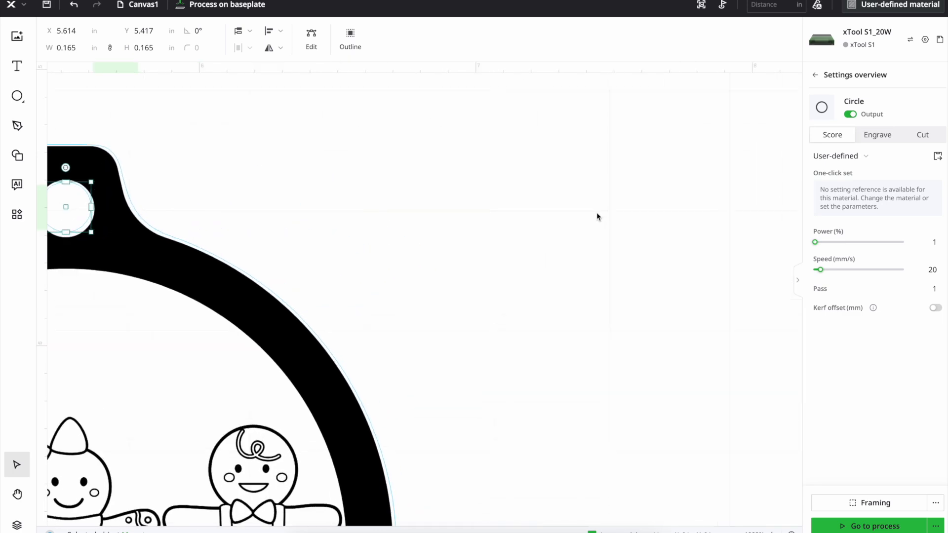
pyautogui.hscroll(2, 173, 210)
pyautogui.hscroll(-5, 173, 210)
pyautogui.scroll(-2, 173, 210)
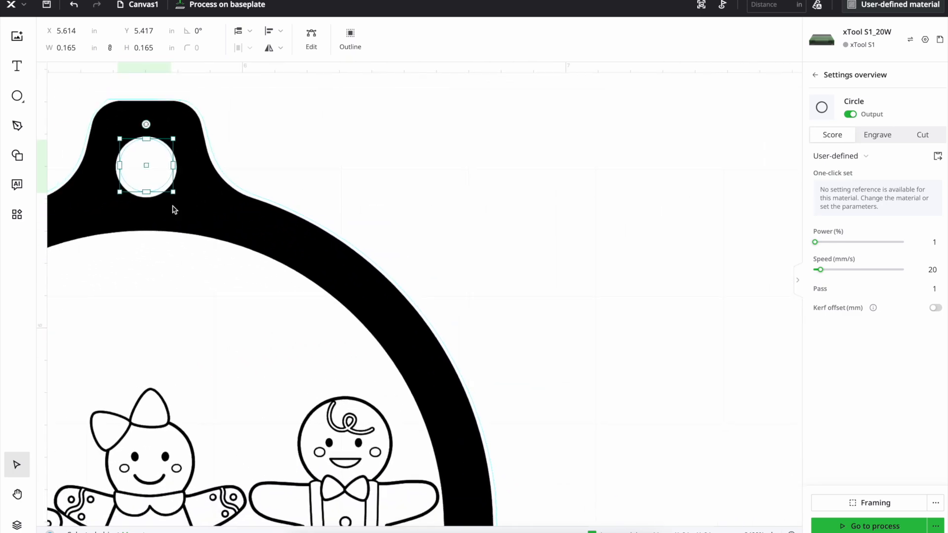
pyautogui.scroll(2, 173, 207)
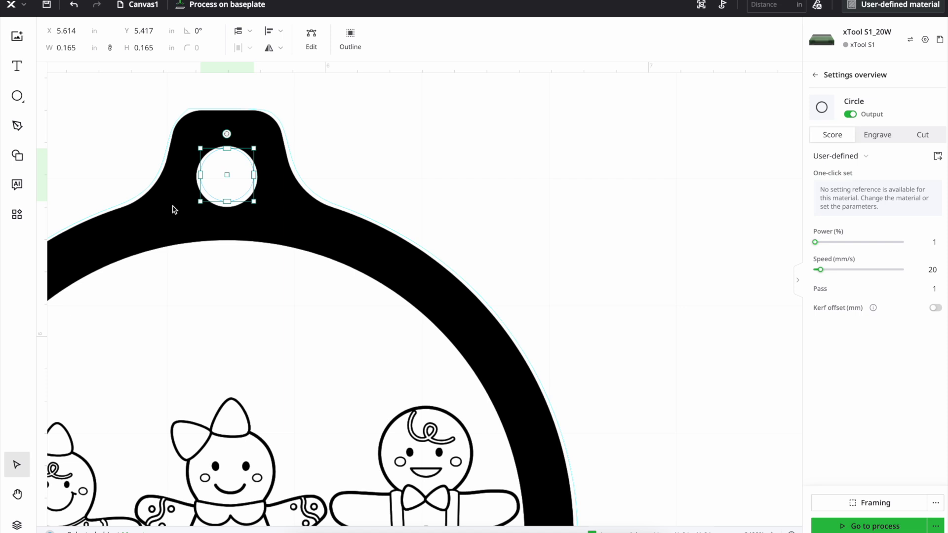
pyautogui.moveTo(217, 185); pyautogui.dragTo(199, 207)
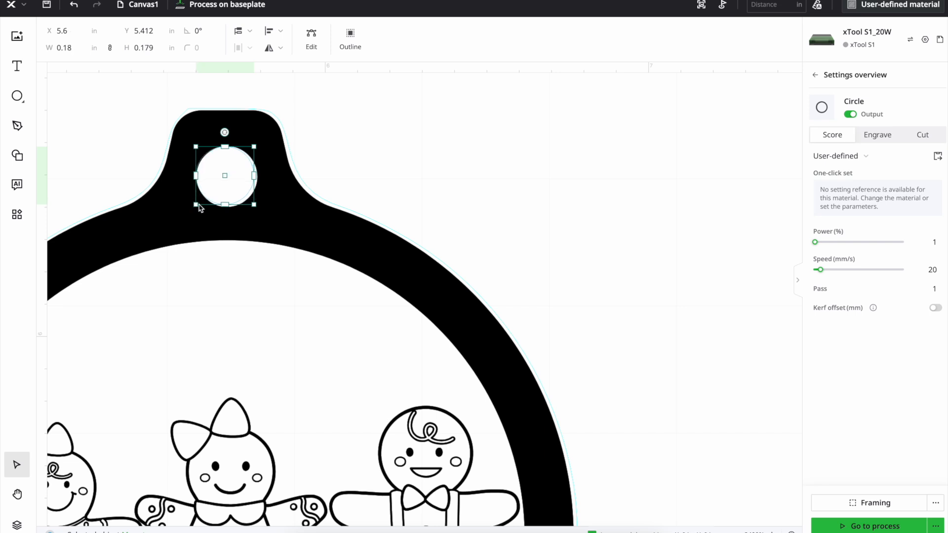
pyautogui.click(256, 209)
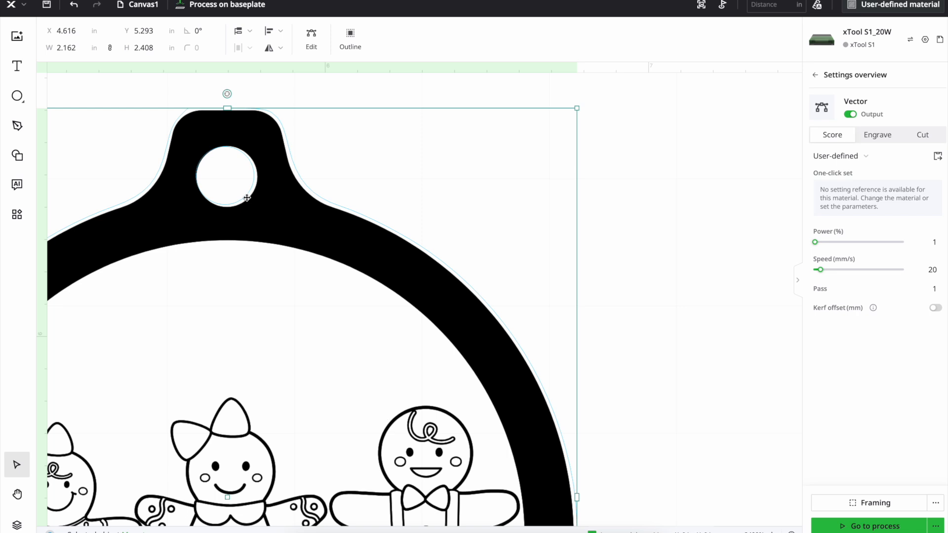
pyautogui.click(236, 186)
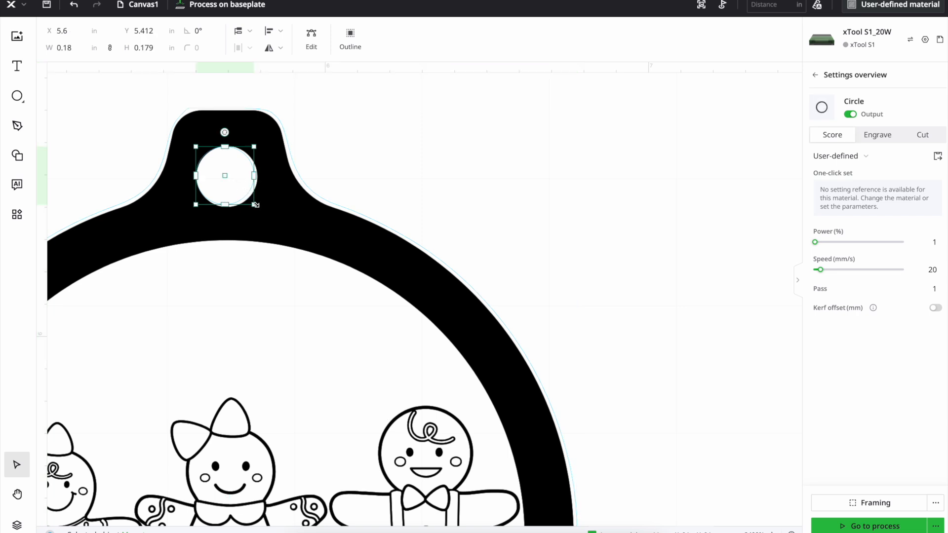
pyautogui.moveTo(256, 205); pyautogui.dragTo(258, 208)
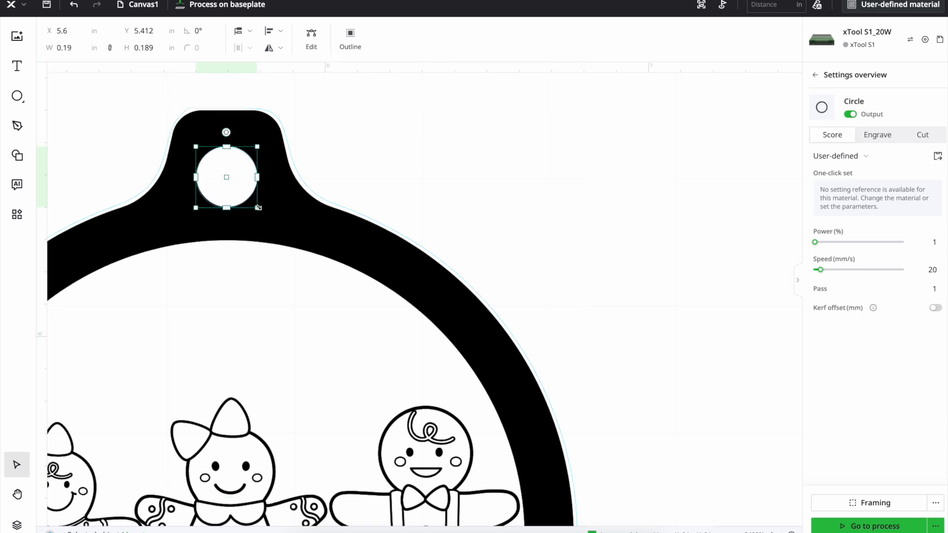
pyautogui.moveTo(232, 189); pyautogui.dragTo(235, 188)
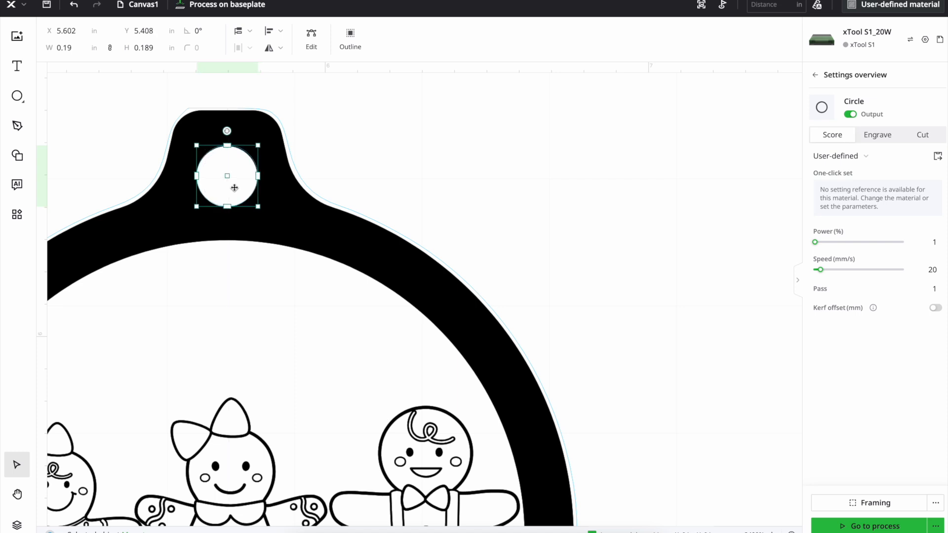
pyautogui.click(376, 158)
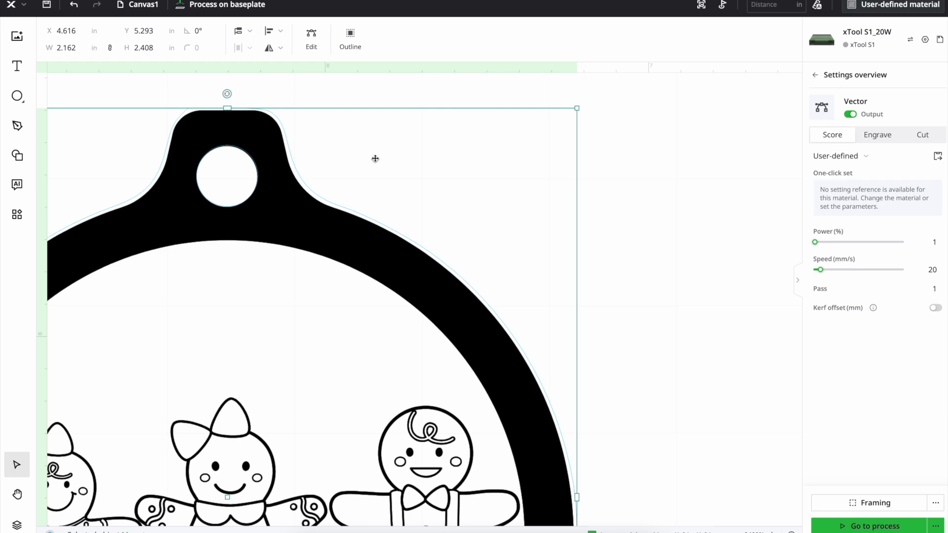
pyautogui.scroll(-3, 363, 157)
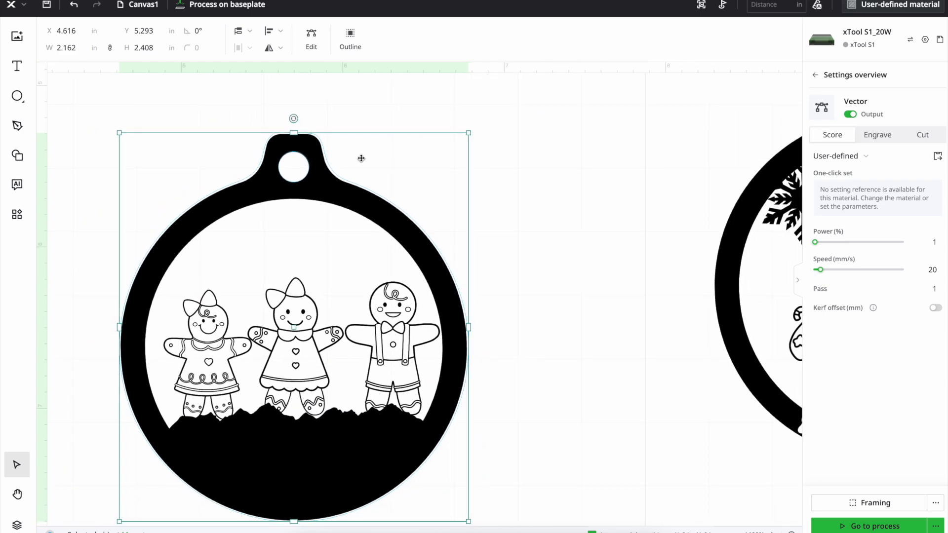
pyautogui.scroll(-2, 361, 158)
pyautogui.click(469, 311)
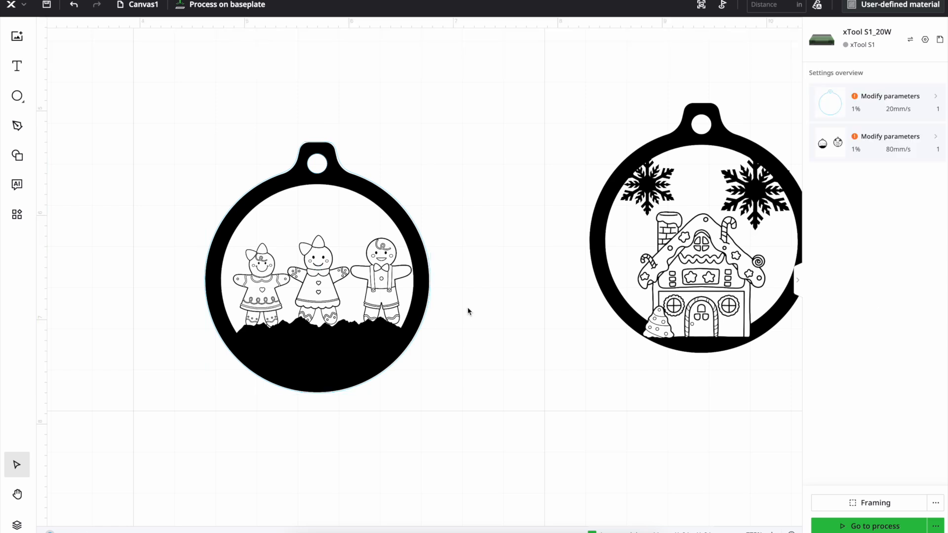
pyautogui.click(342, 343)
pyautogui.moveTo(342, 342); pyautogui.dragTo(393, 342)
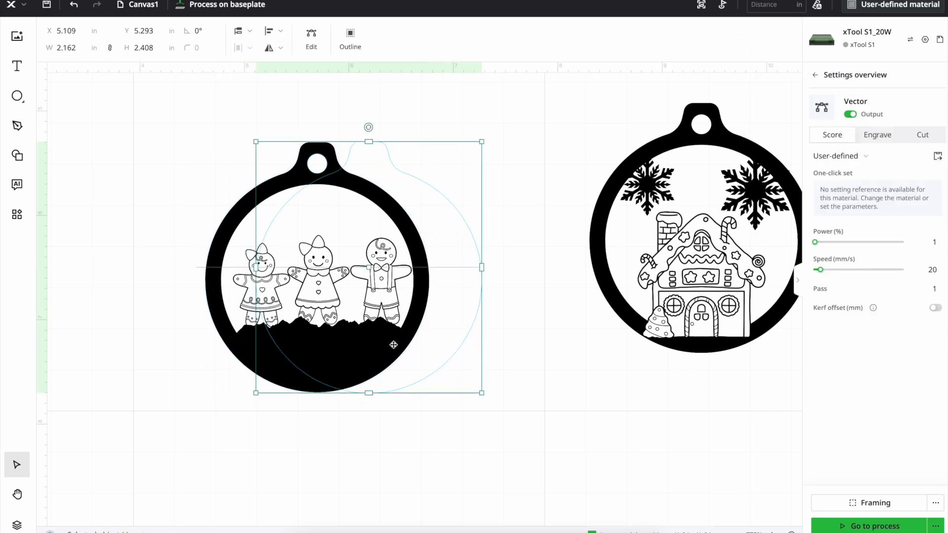
pyautogui.click(75, 6)
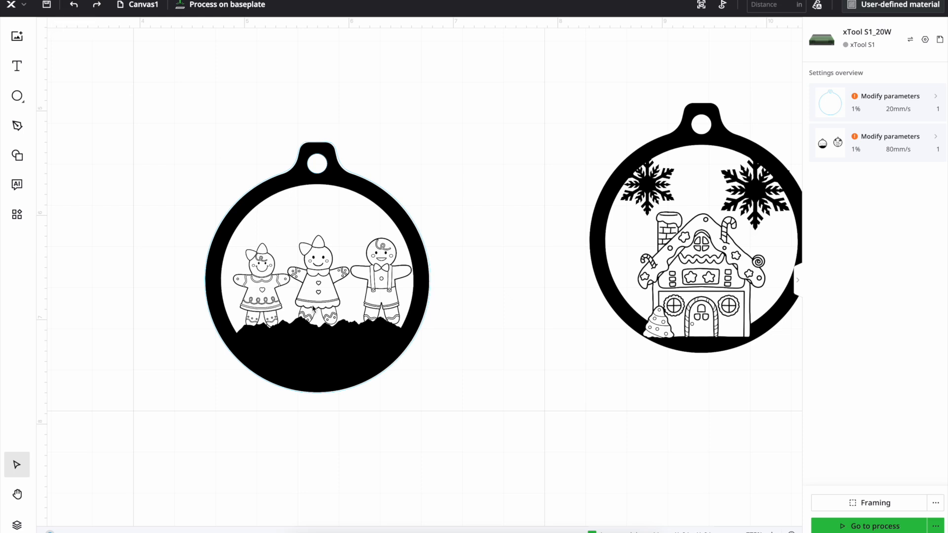
# Send the figures ornament's outline to the back and move the artwork image off it to about X 6.57, Y 3.96 in
pyautogui.click(223, 340)
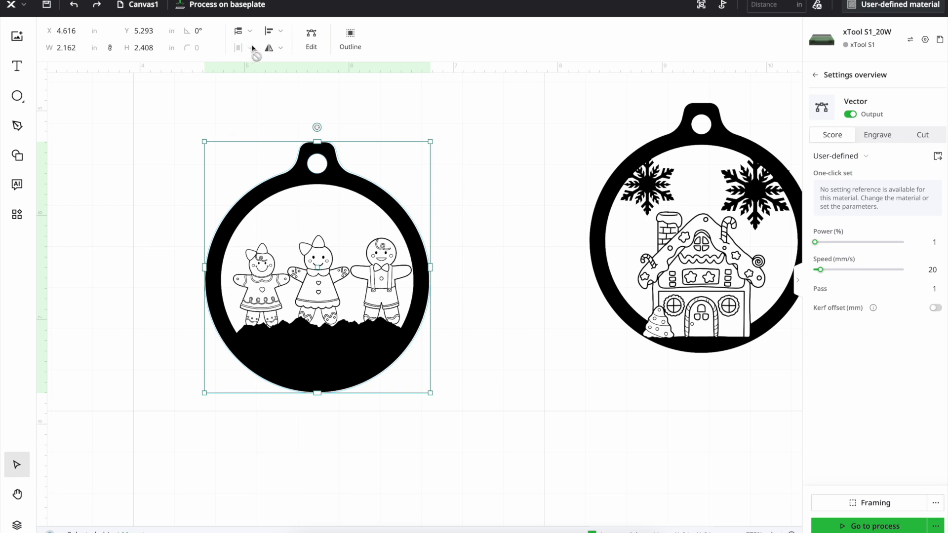
pyautogui.click(245, 33)
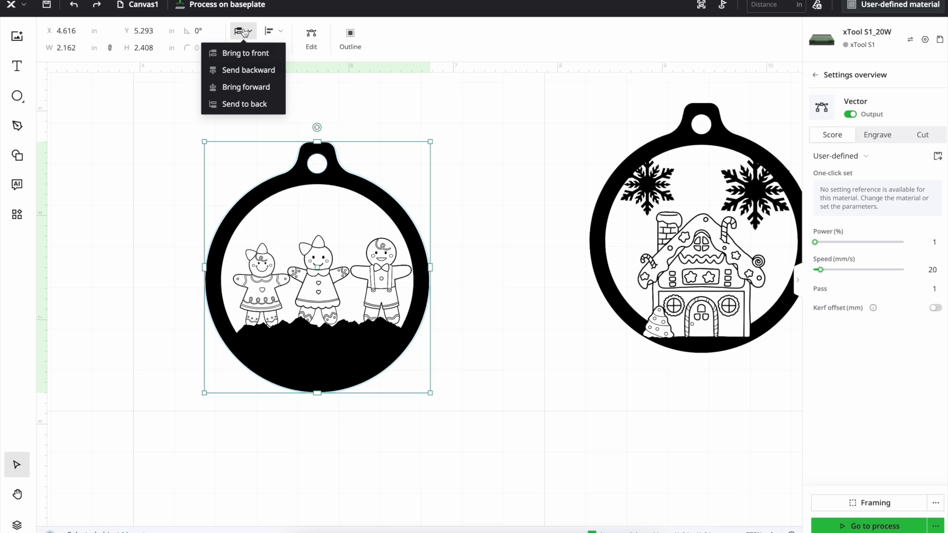
pyautogui.click(252, 103)
pyautogui.click(166, 228)
pyautogui.click(283, 349)
pyautogui.moveTo(283, 349); pyautogui.dragTo(496, 239)
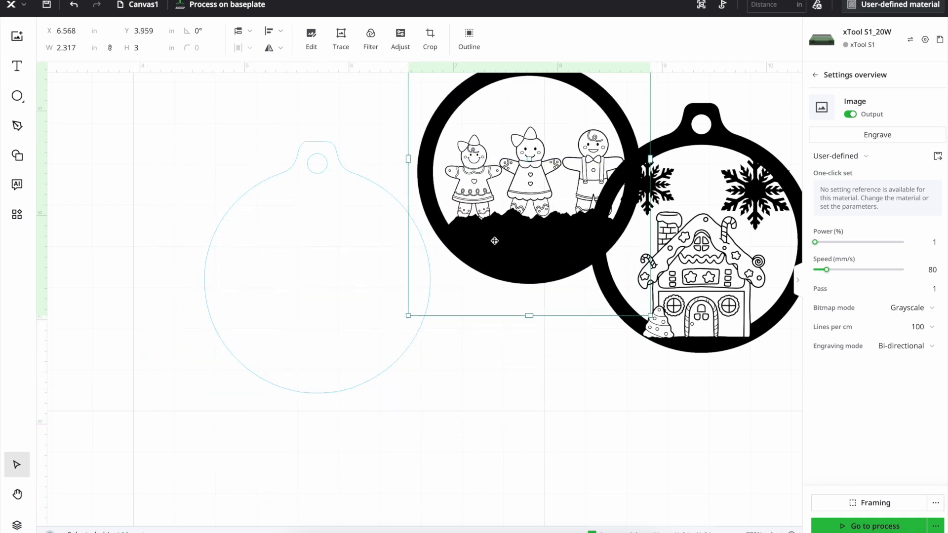
pyautogui.click(171, 183)
# Subtract the hole circle from the ornament outline and move the combined shape to about X 4.41, Y 5.29 in
pyautogui.moveTo(179, 149); pyautogui.dragTo(388, 331)
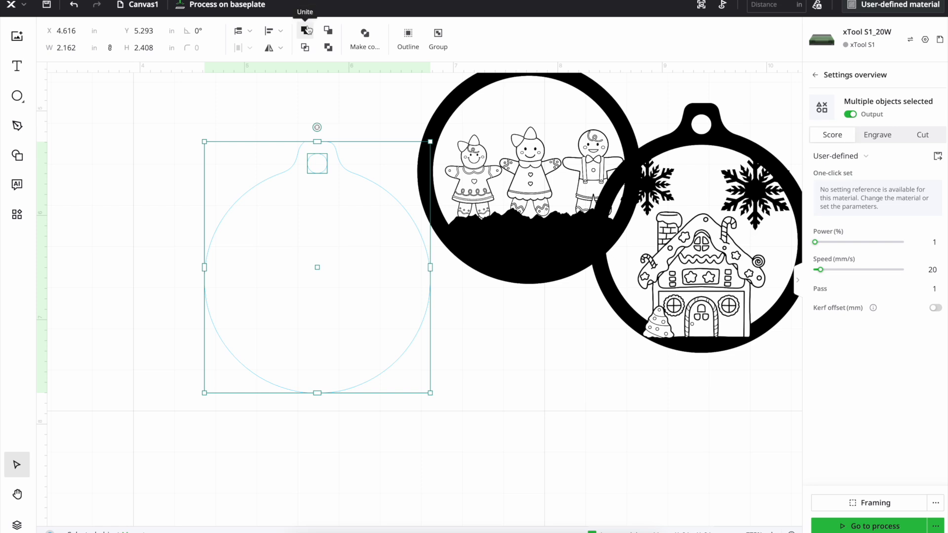
pyautogui.click(328, 48)
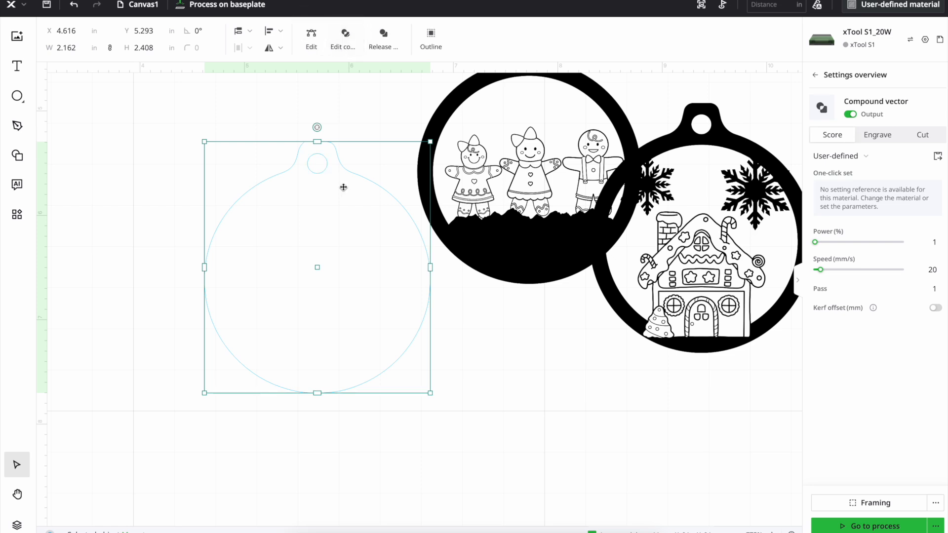
pyautogui.moveTo(343, 187); pyautogui.dragTo(321, 186)
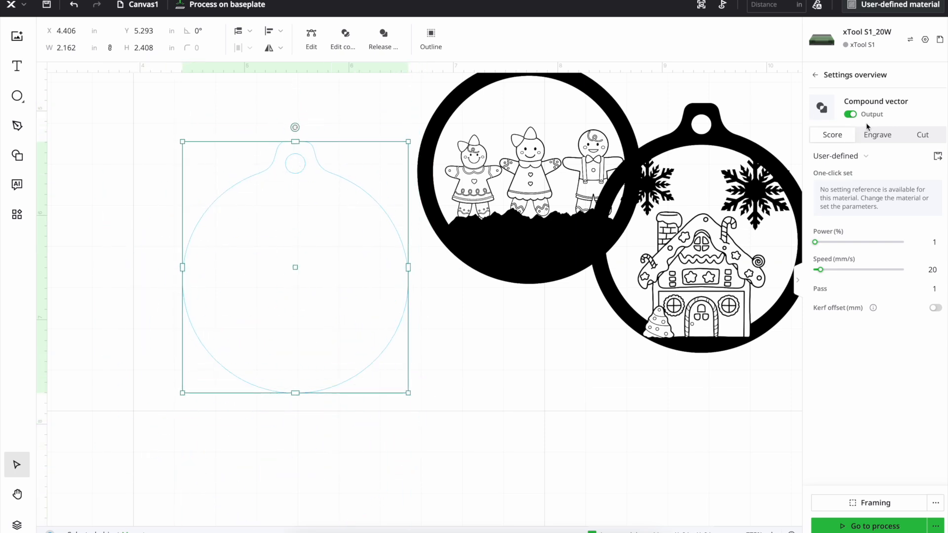
# Set the combined ornament shape to Engrave and place the figures artwork back over it at about X 4.33, Y 5.00 in
pyautogui.click(881, 135)
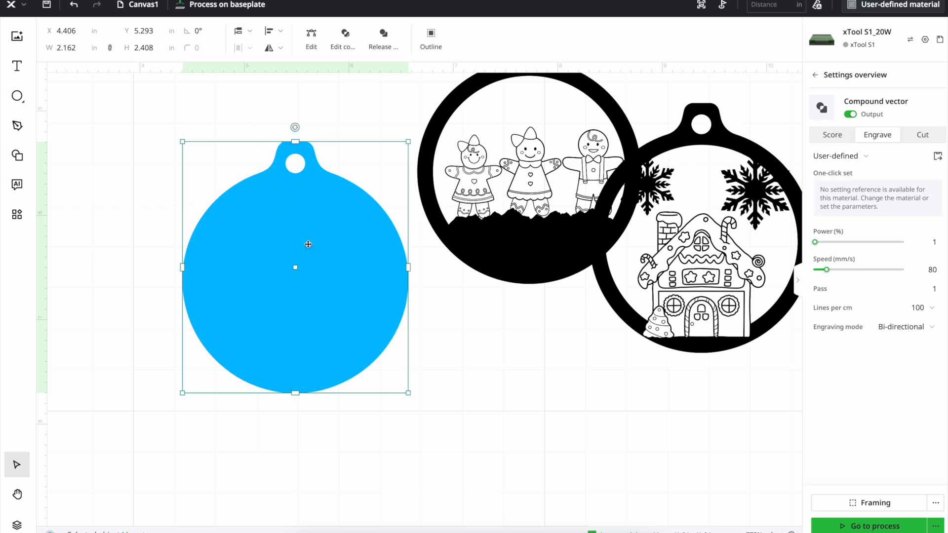
pyautogui.moveTo(525, 223)
pyautogui.mouseDown()
pyautogui.moveTo(499, 259)
pyautogui.moveTo(287, 332)
pyautogui.mouseUp()
pyautogui.click(473, 348)
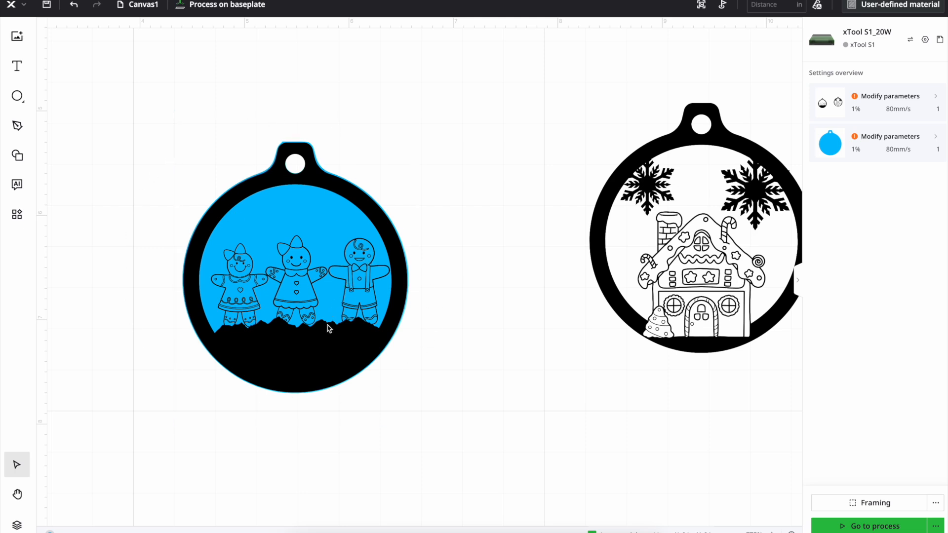
# Set the combined ornament shape behind the figures artwork to Cut
pyautogui.click(322, 348)
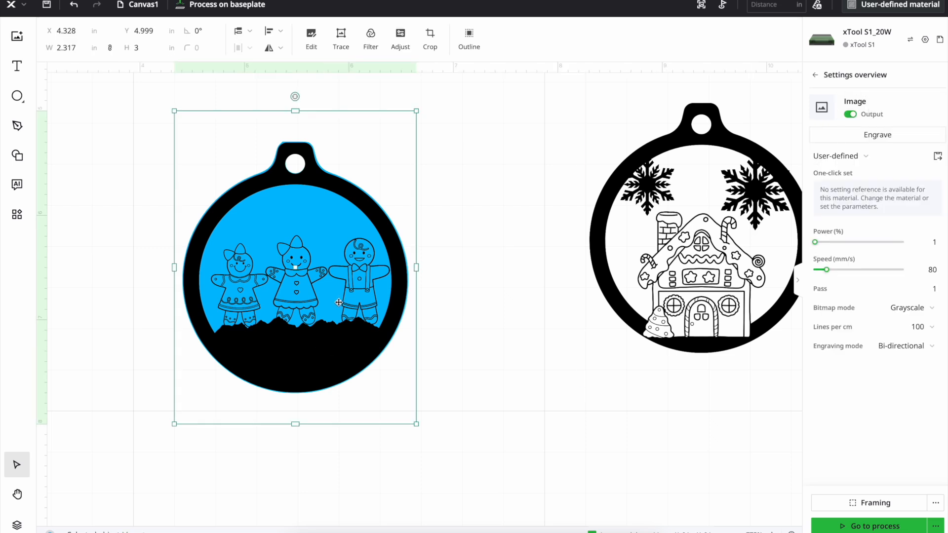
pyautogui.click(319, 240)
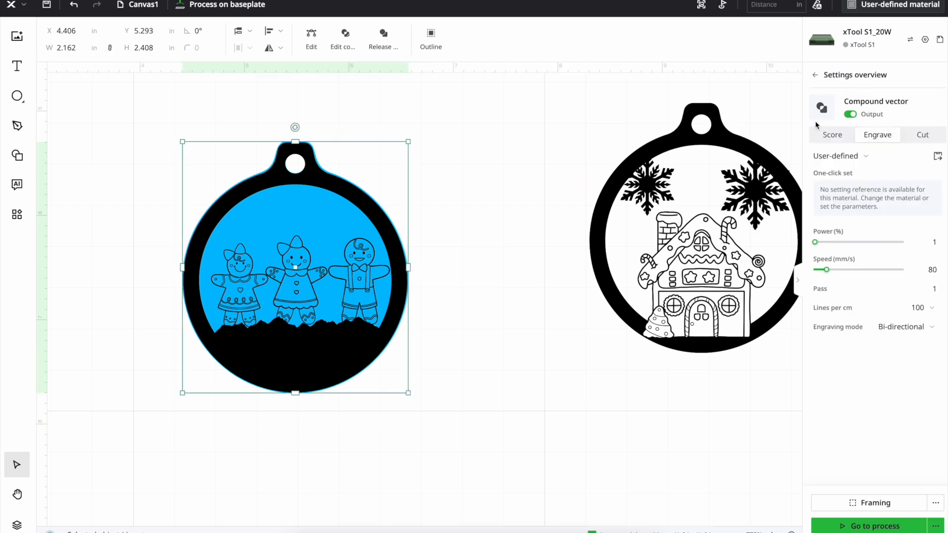
pyautogui.click(919, 137)
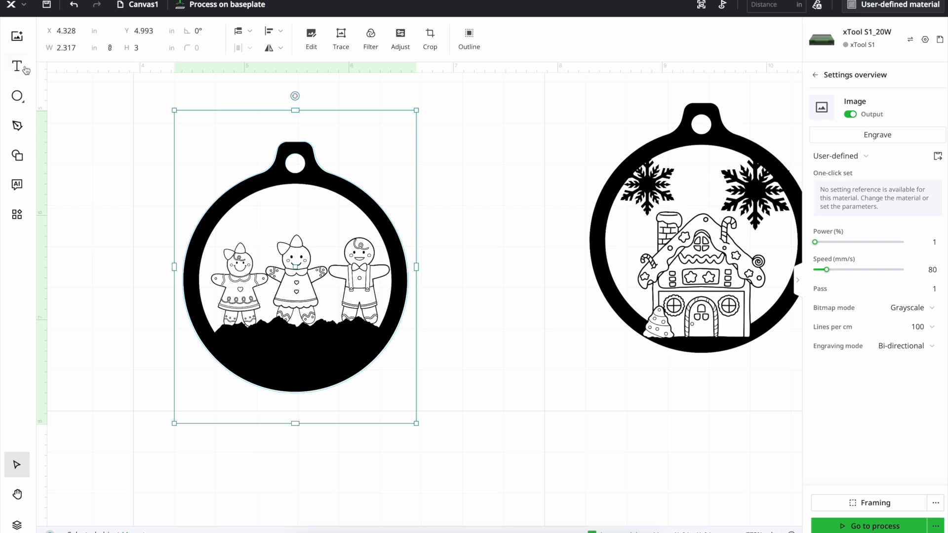
# Add a text object reading "Merry Christmas" with "2024" on a second line
pyautogui.click(23, 68)
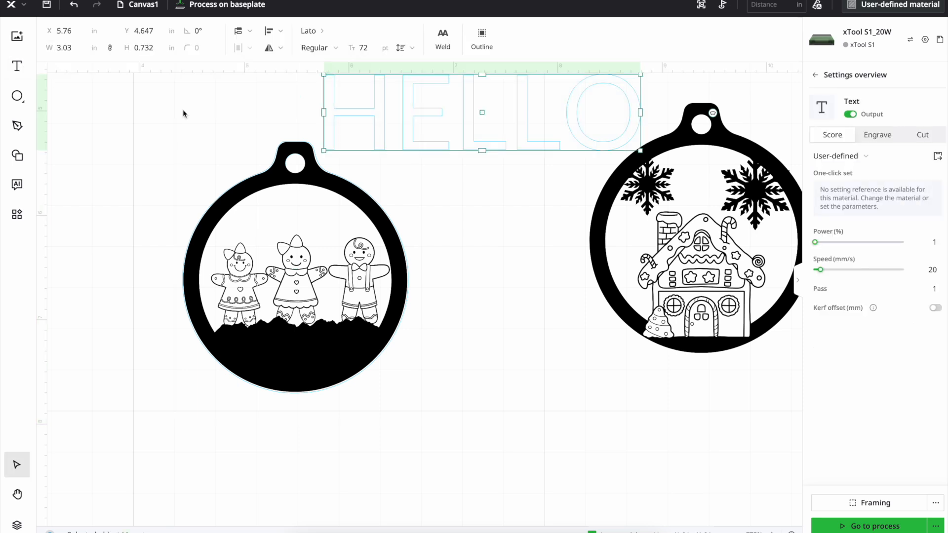
pyautogui.doubleClick(613, 120)
pyautogui.press('BackSpace')
pyautogui.press('BackSpace')
pyautogui.press('BackSpace')
pyautogui.press('BackSpace')
pyautogui.press('BackSpace')
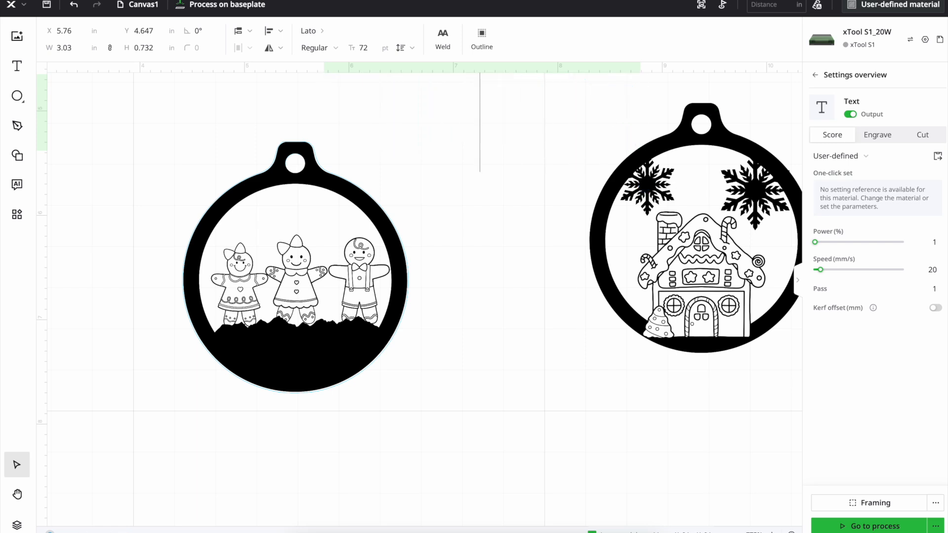
pyautogui.write('Merr')
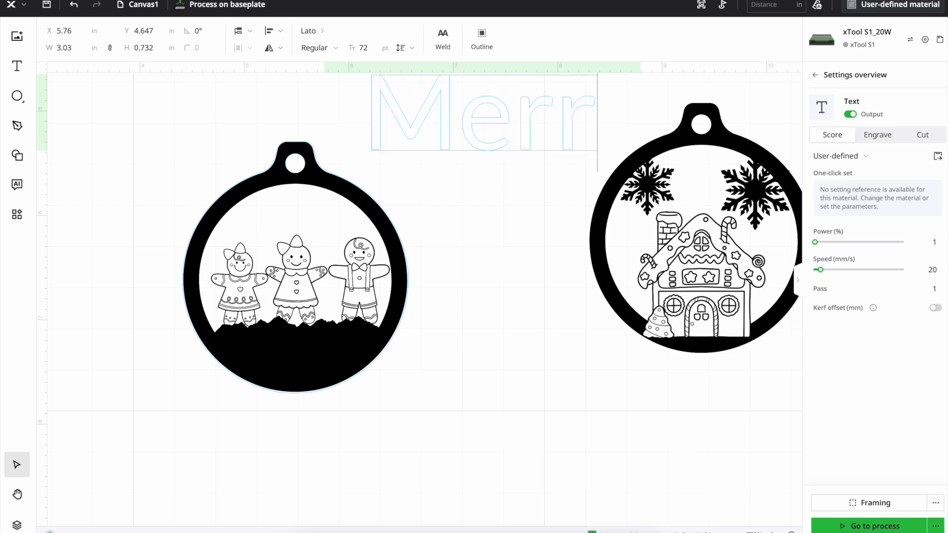
pyautogui.write('y Ch')
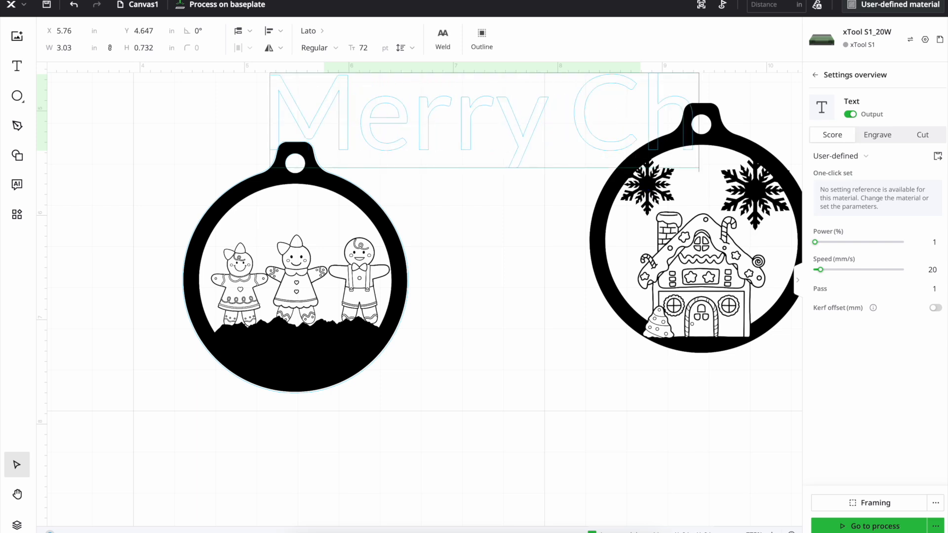
pyautogui.write('ristmas')
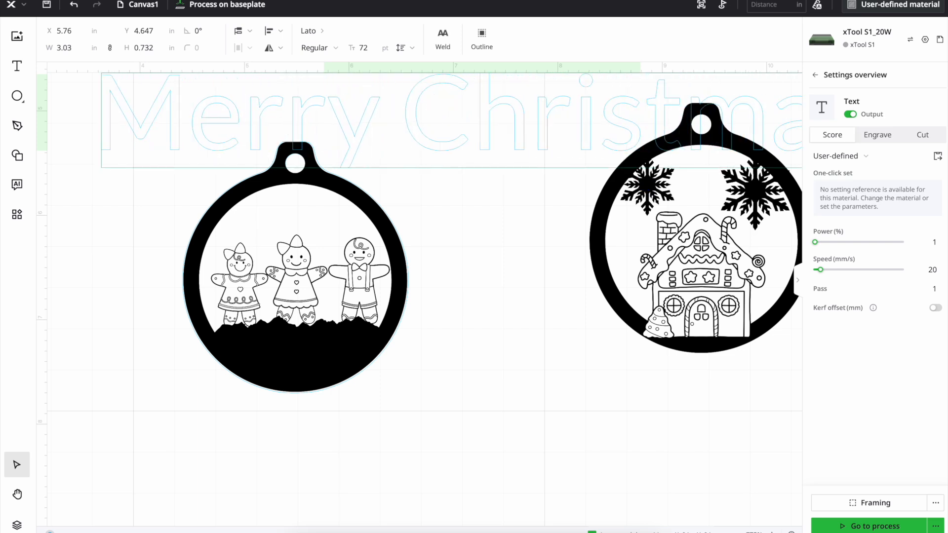
pyautogui.press('Return')
pyautogui.write('2024')
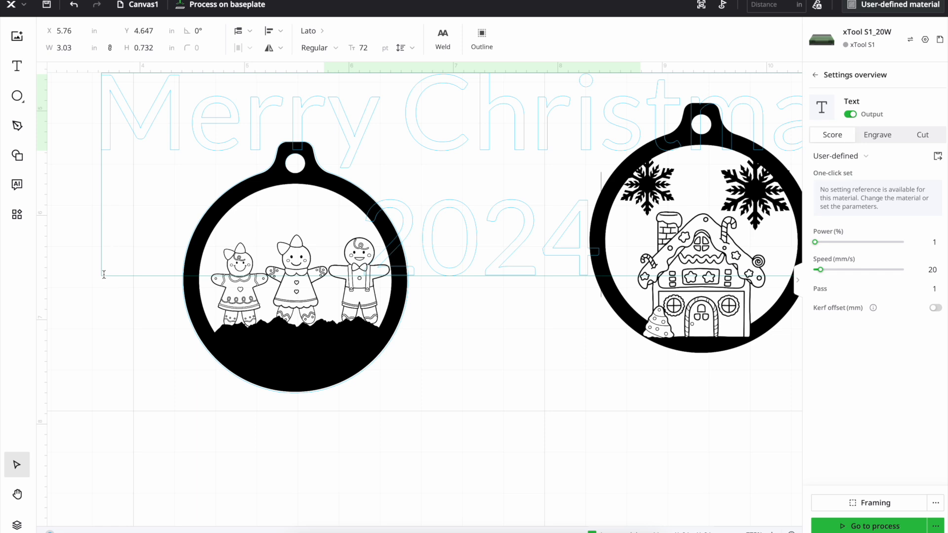
pyautogui.press('Escape')
# Scale the "Merry Christmas 2024" text to about 0.995 in wide and centre it above the gingerbread figures
pyautogui.moveTo(100, 278); pyautogui.dragTo(648, 130)
pyautogui.moveTo(670, 90); pyautogui.dragTo(210, 212)
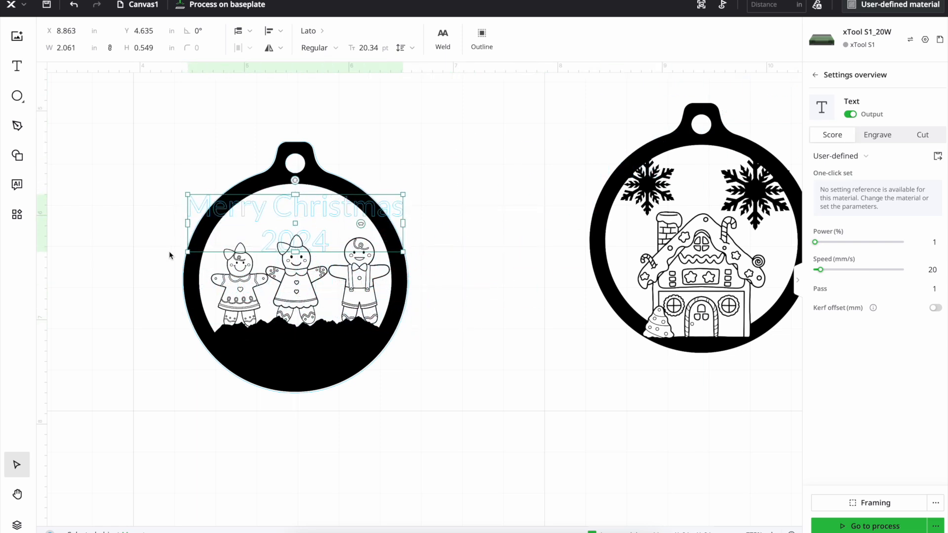
pyautogui.moveTo(188, 251); pyautogui.dragTo(271, 230)
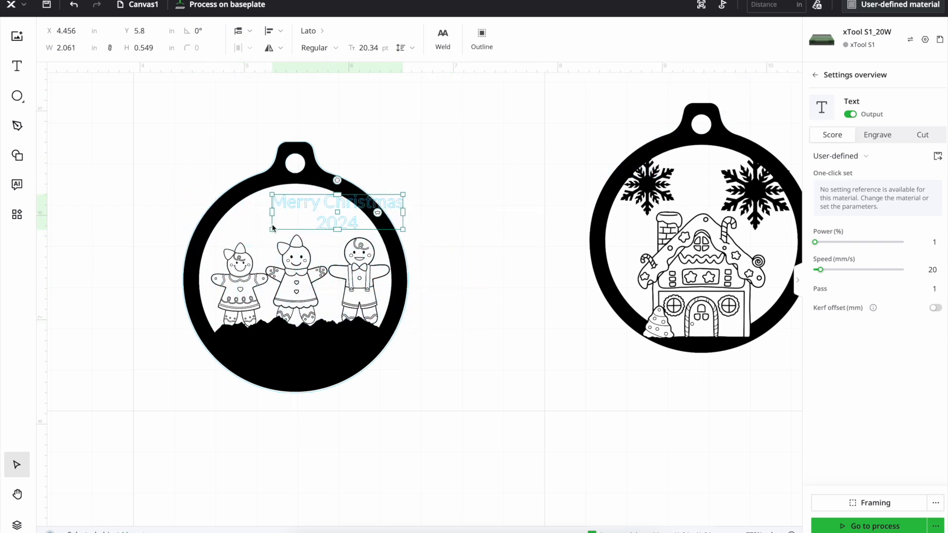
pyautogui.moveTo(336, 219); pyautogui.dragTo(294, 227)
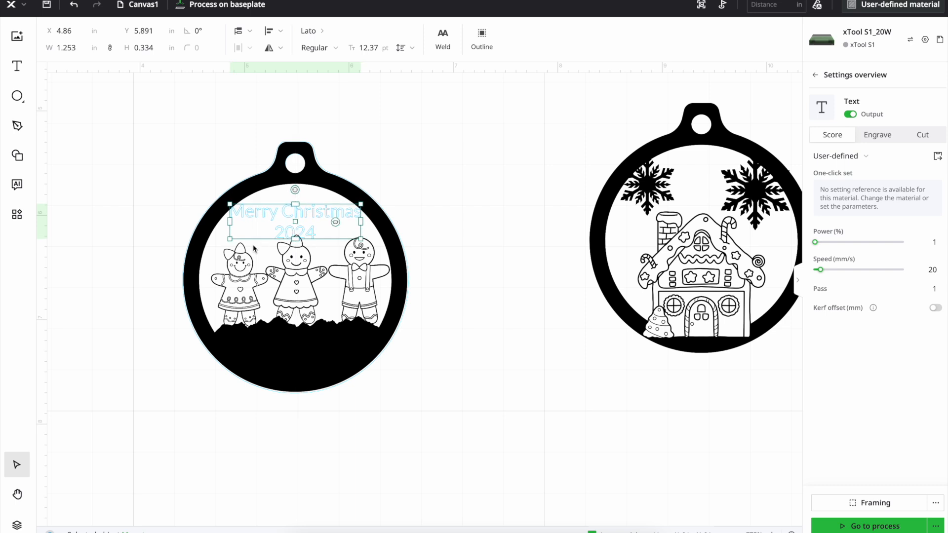
pyautogui.moveTo(229, 240); pyautogui.dragTo(246, 235)
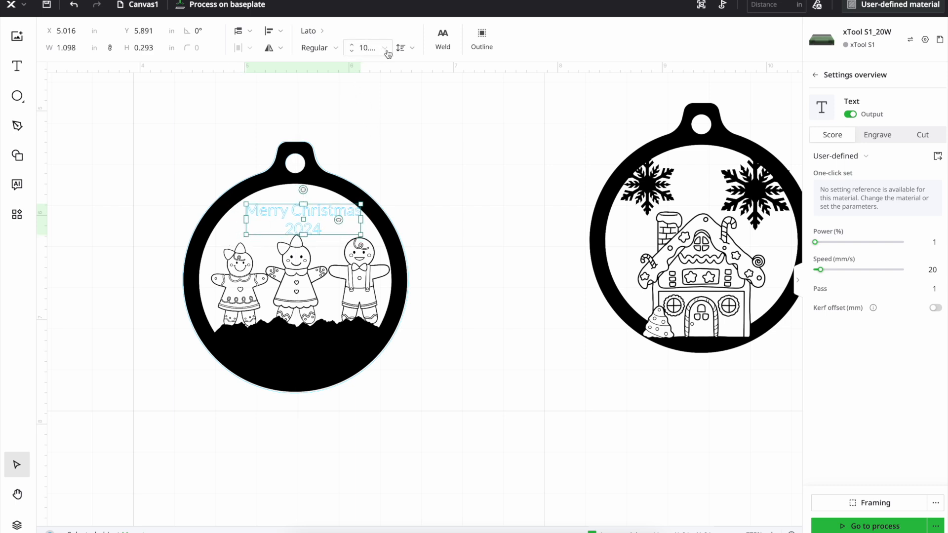
pyautogui.moveTo(246, 234); pyautogui.dragTo(272, 233)
pyautogui.click(484, 202)
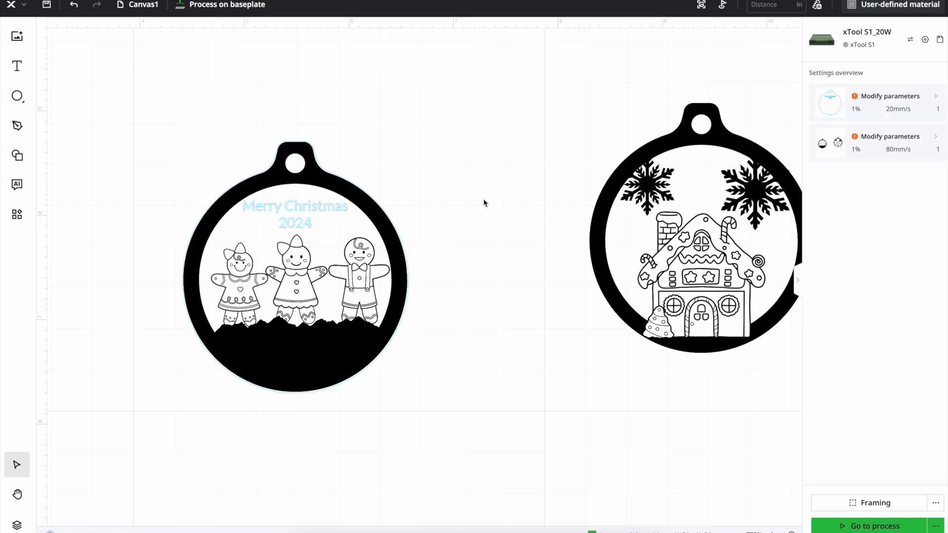
# Nudge the "Merry Christmas 2024" text slightly down to about Y 5.882 in
pyautogui.click(317, 215)
pyautogui.press('Down')
pyautogui.press('Down')
pyautogui.press('Down')
pyautogui.press('Down')
pyautogui.press('Down')
pyautogui.press('Down')
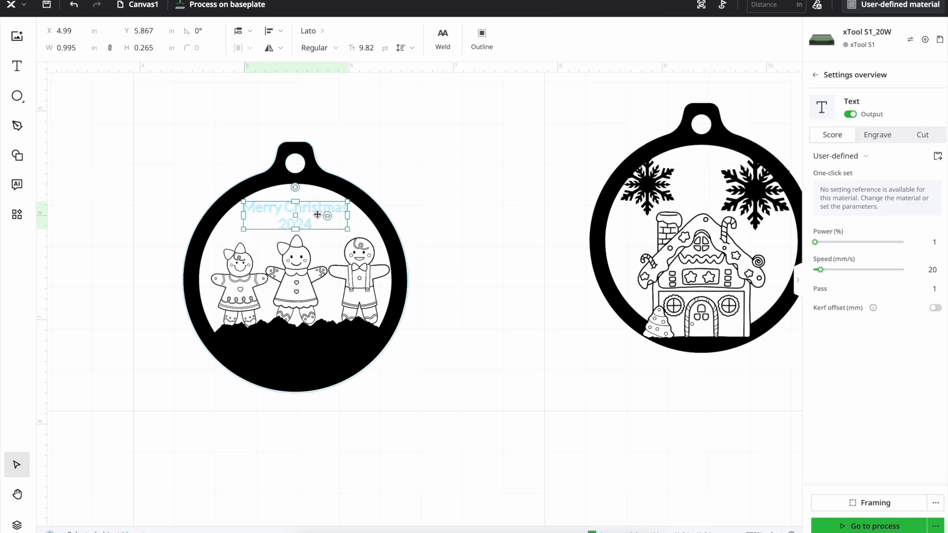
pyautogui.click(424, 210)
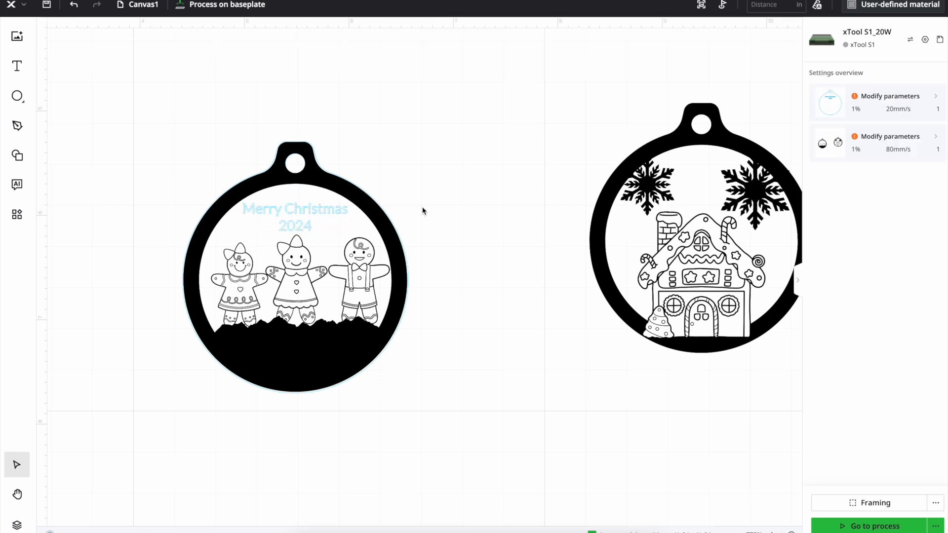
# Set the "Merry Christmas 2024" text to Engrave and move it to the black layer
pyautogui.click(323, 211)
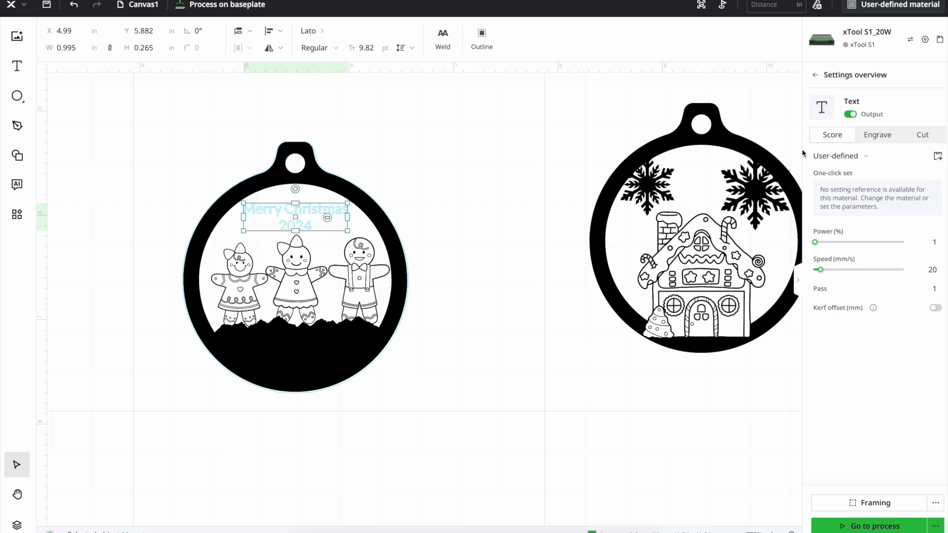
pyautogui.click(887, 138)
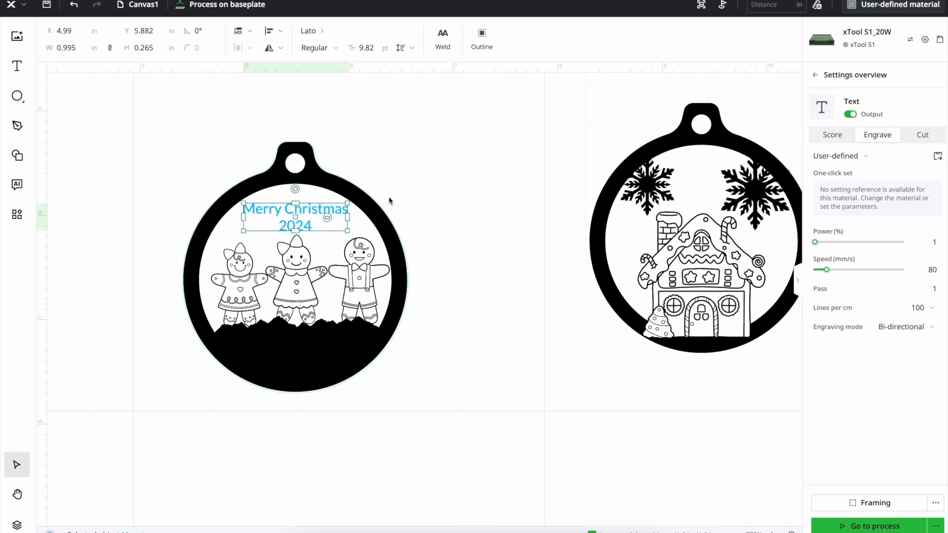
pyautogui.rightClick(289, 223)
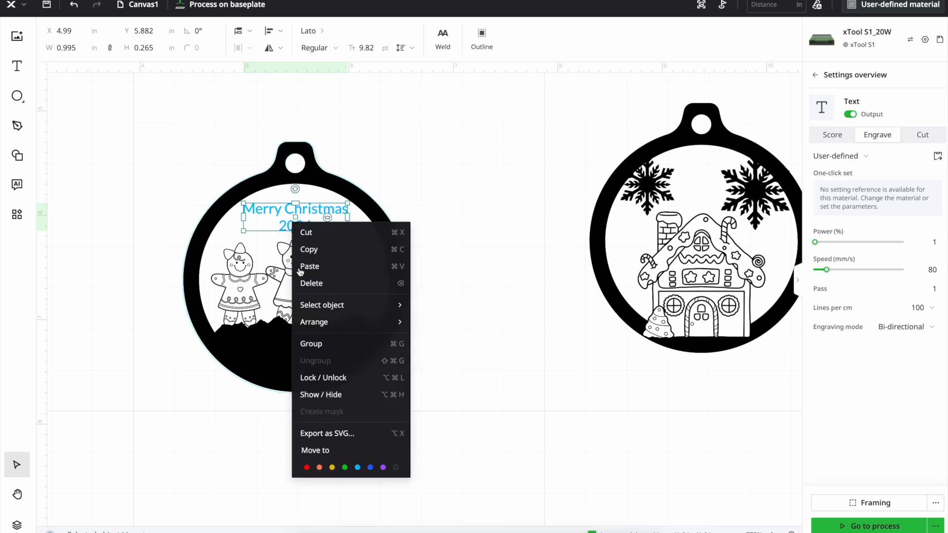
pyautogui.click(397, 470)
pyautogui.click(488, 315)
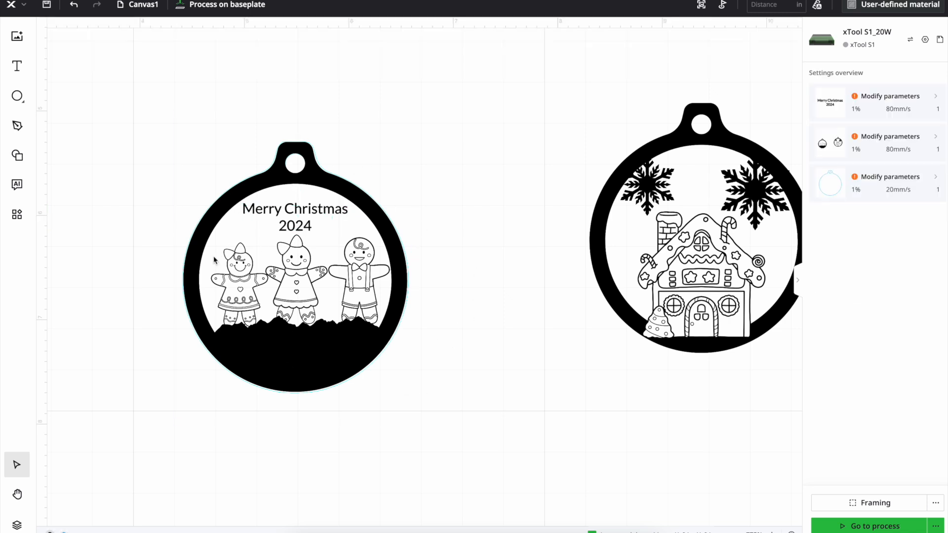
# Move the gingerbread house ornament image beside the figures ornament, at about X 7.381, Y 4.993 in
pyautogui.click(187, 254)
pyautogui.click(430, 360)
pyautogui.moveTo(596, 155); pyautogui.dragTo(645, 312)
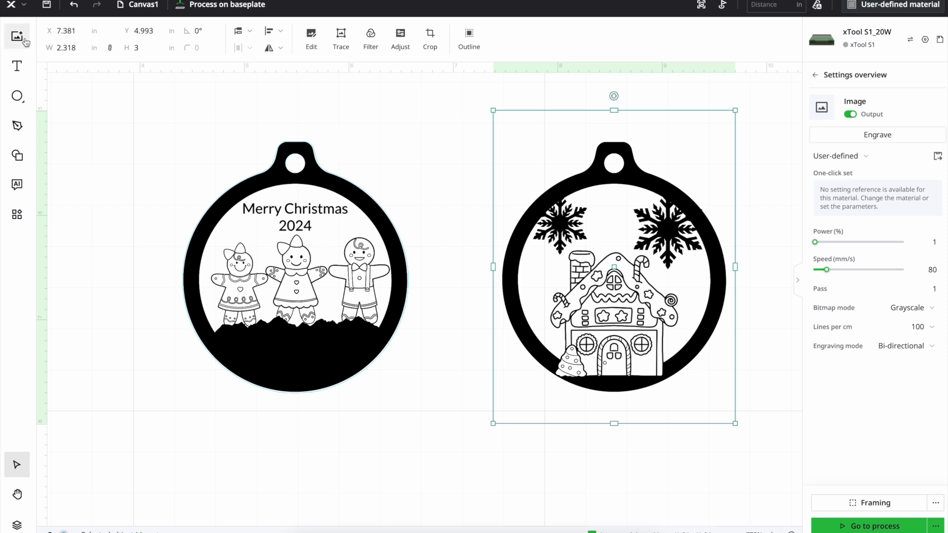
# Change the program's measurement unit to millimetres
pyautogui.click(20, 6)
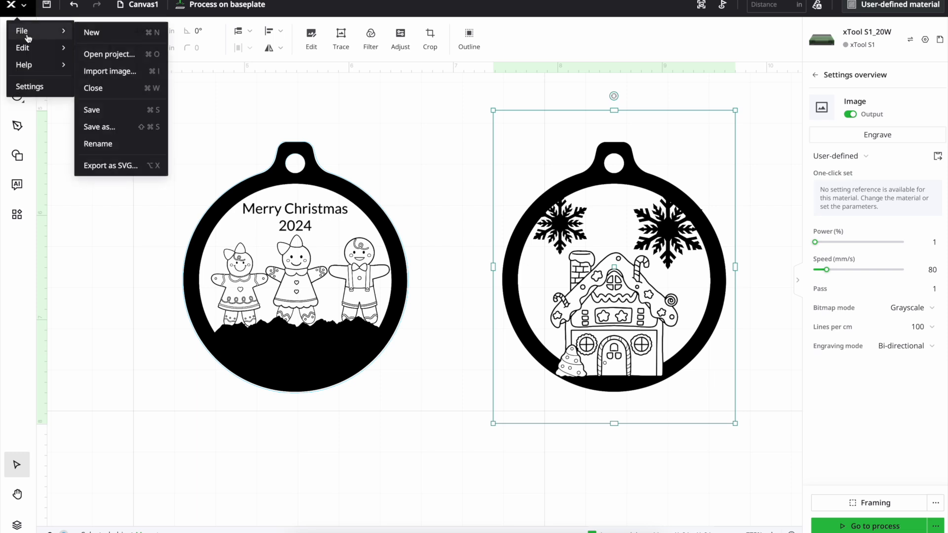
pyautogui.click(39, 89)
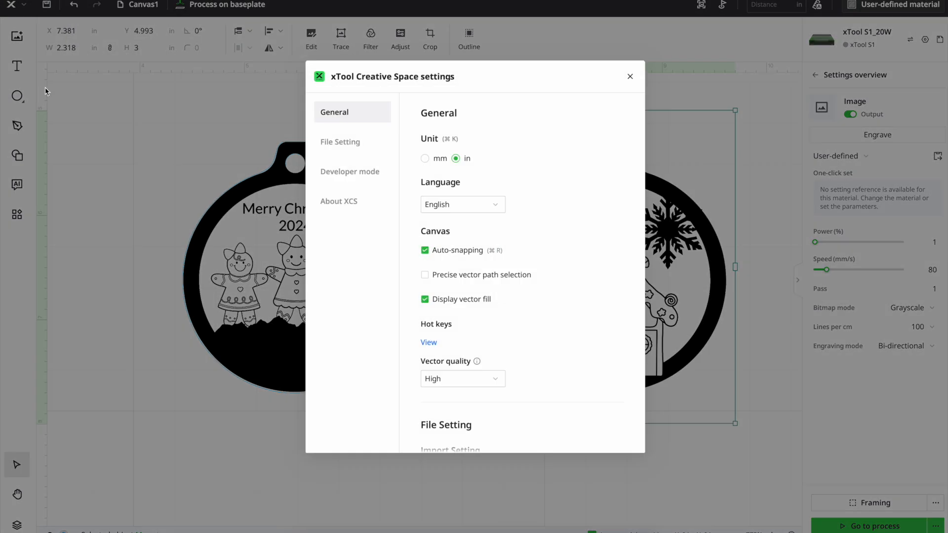
pyautogui.click(425, 159)
pyautogui.click(630, 76)
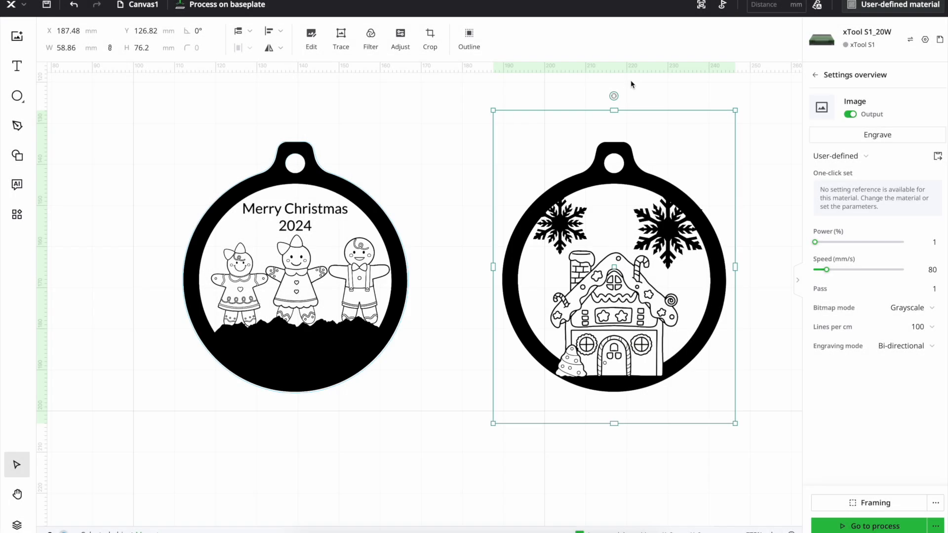
# Create an outline of the house ornament image with a 0 mm offset, including the inner outline for the bitmap
pyautogui.click(482, 52)
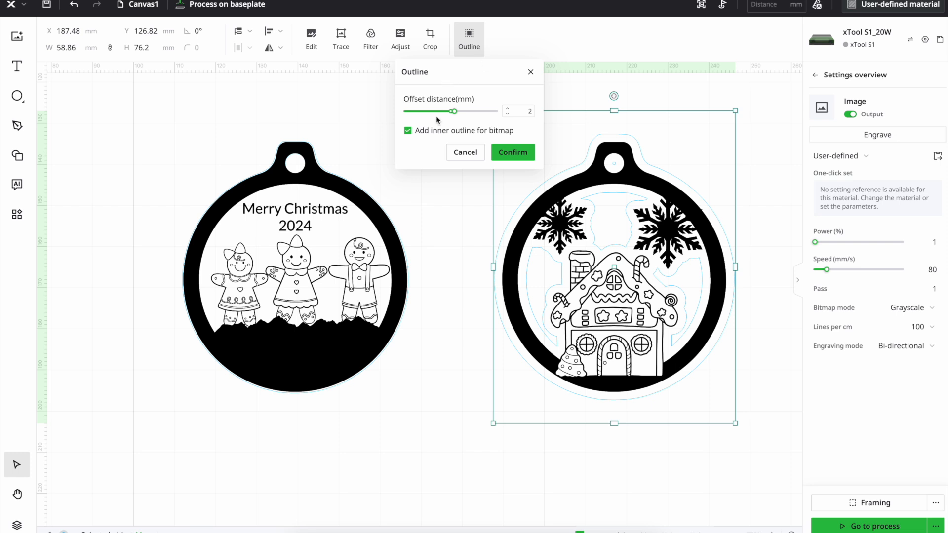
pyautogui.click(531, 109)
pyautogui.click(518, 155)
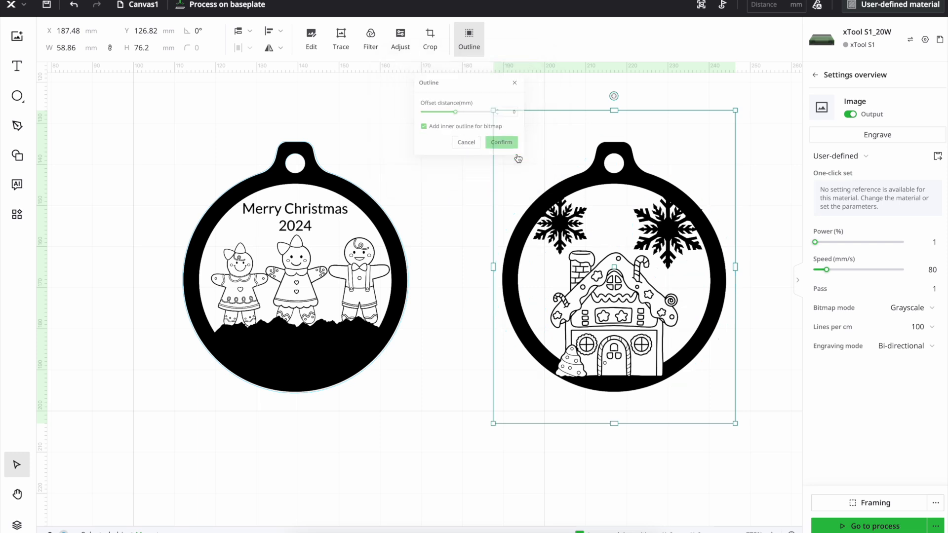
# Move the house ornament's outline aside to inspect it, and place it back over the image at about X 189.74, Y 134.47 mm
pyautogui.moveTo(665, 265); pyautogui.dragTo(640, 294)
pyautogui.scroll(2, 640, 294)
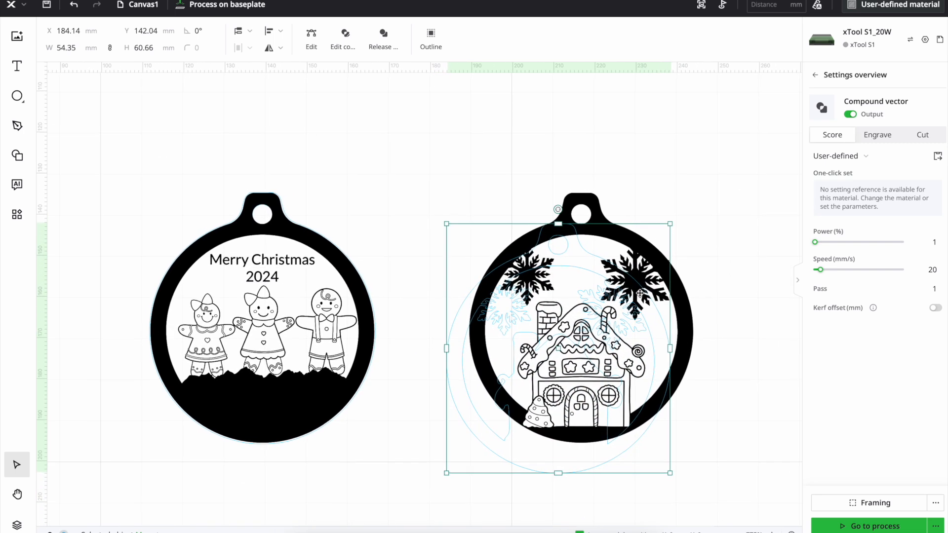
pyautogui.moveTo(609, 344); pyautogui.dragTo(634, 312)
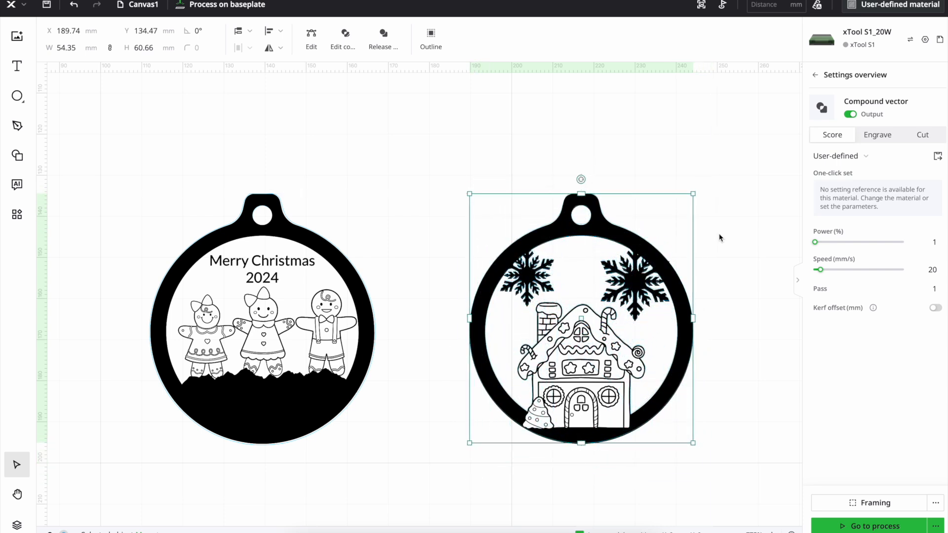
pyautogui.click(732, 229)
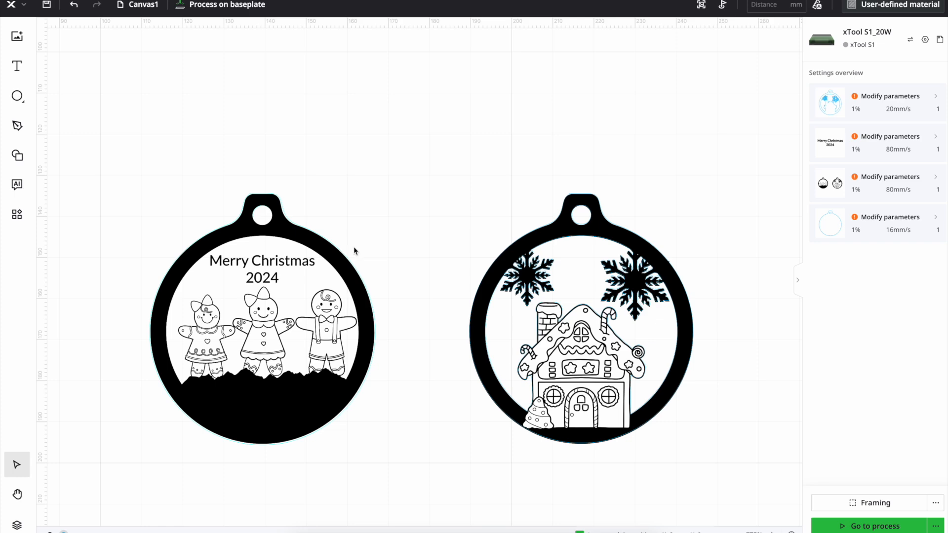
# Set the processing material to 3mm Basswood Plywood
pyautogui.click(865, 4)
pyautogui.click(535, 249)
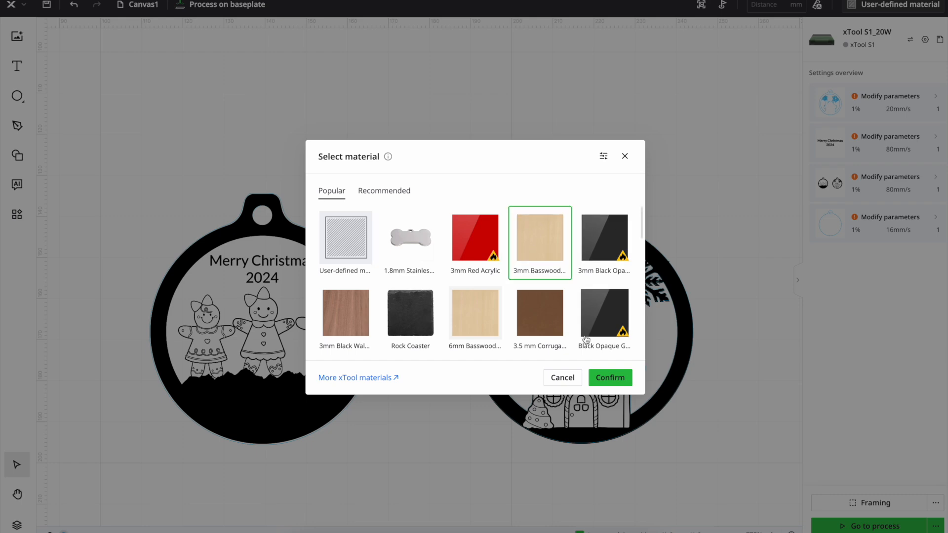
pyautogui.click(600, 378)
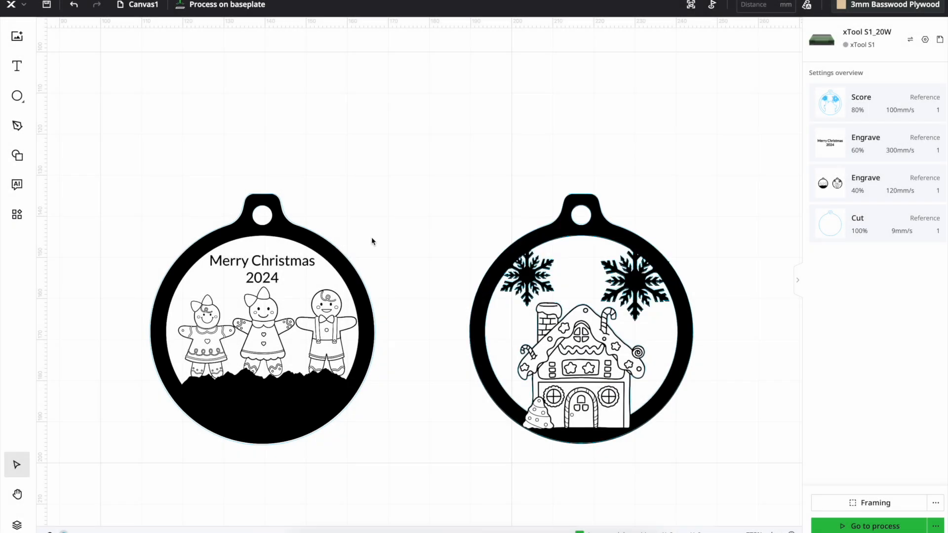
# Check the figures ornament's outline settings and set the house ornament's compound outline to Cut
pyautogui.click(150, 325)
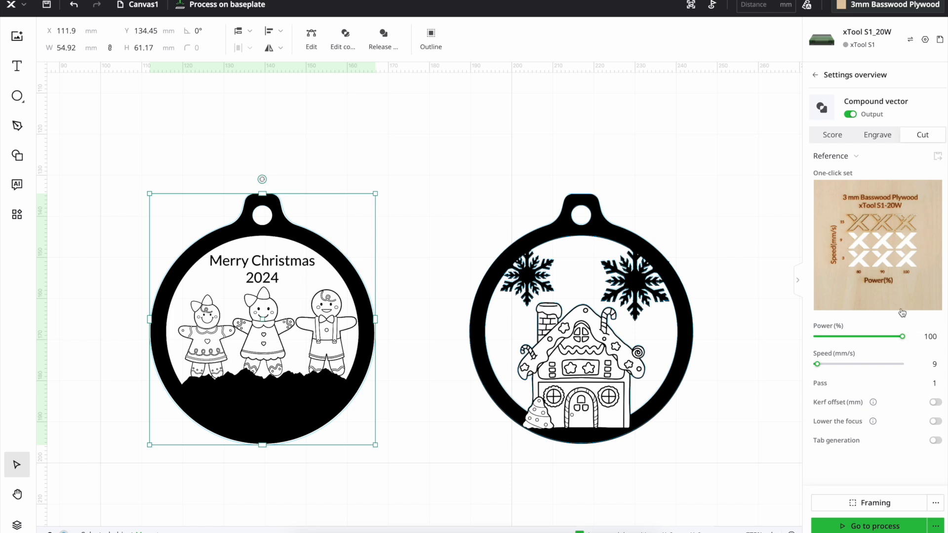
pyautogui.click(632, 356)
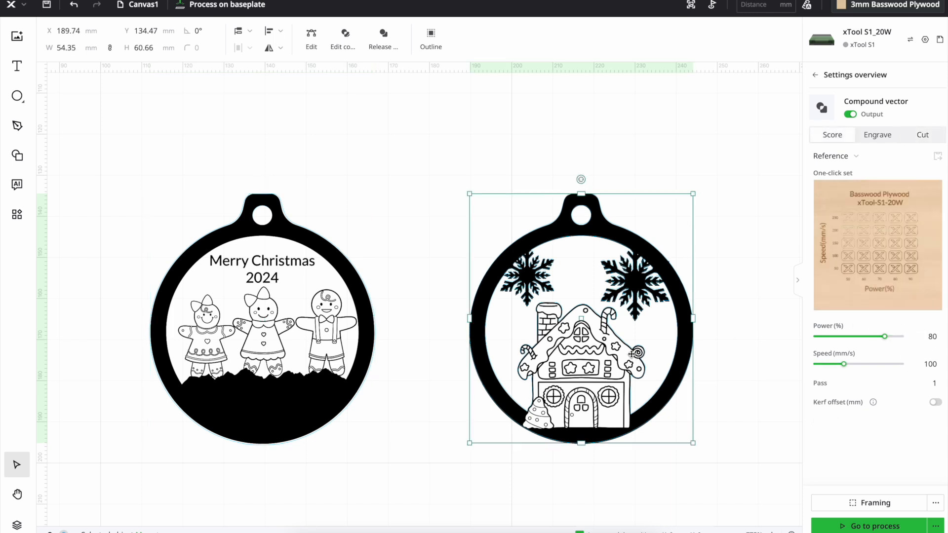
pyautogui.click(932, 142)
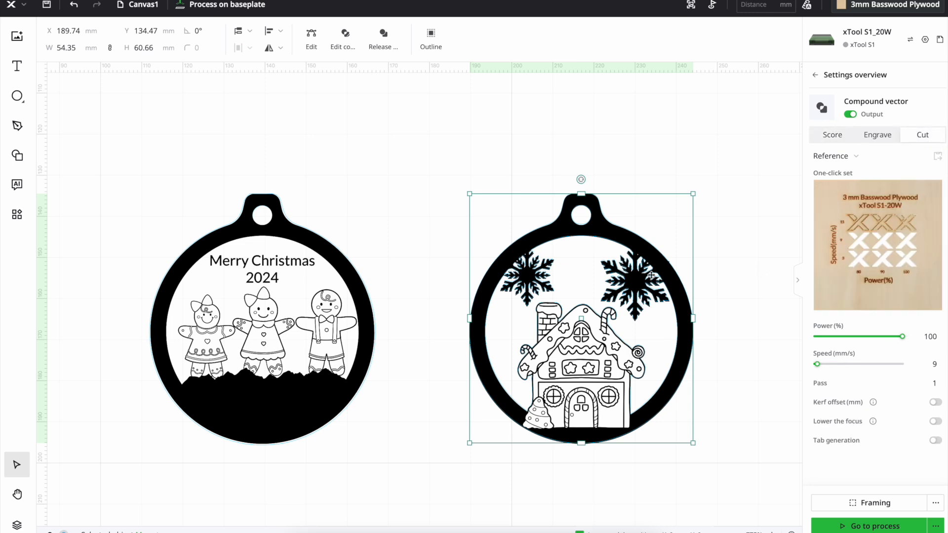
pyautogui.click(424, 353)
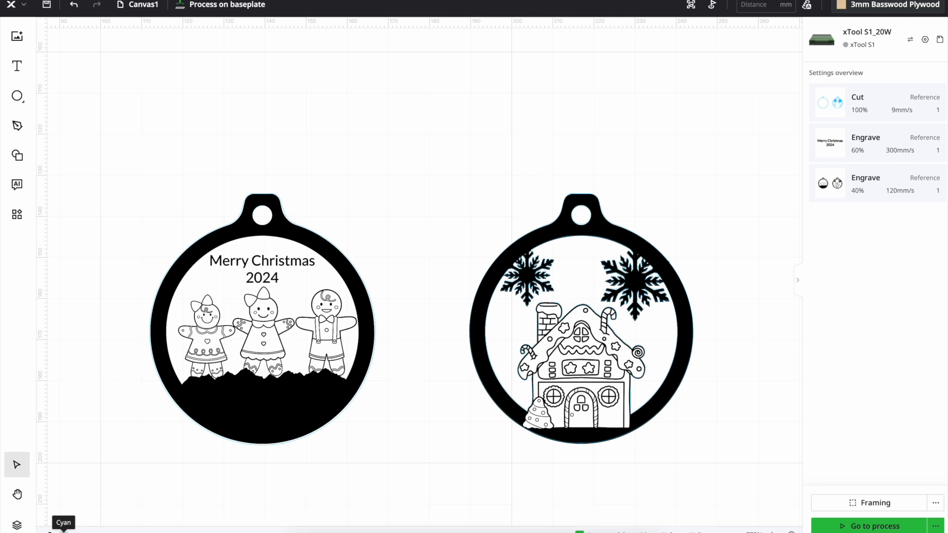
# Review the canvas layers and the list of objects
pyautogui.click(17, 525)
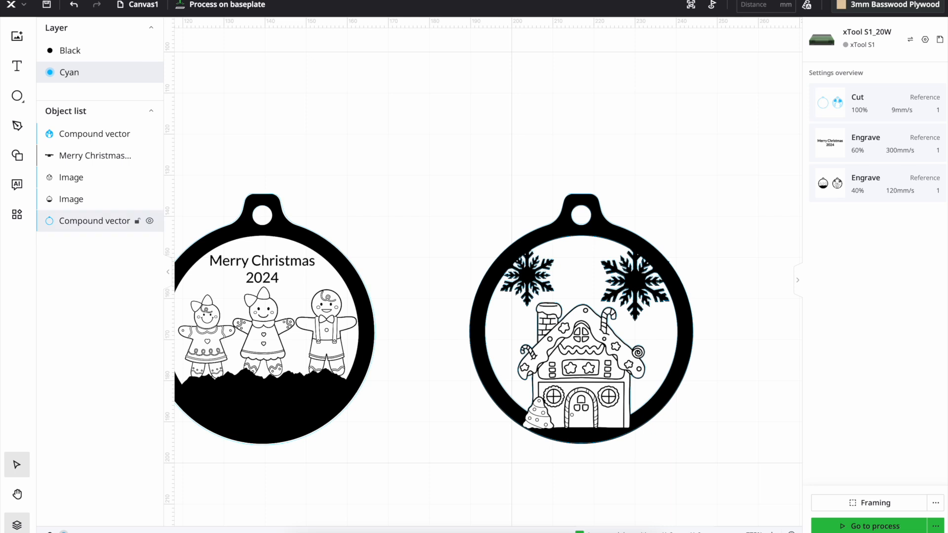
pyautogui.click(11, 530)
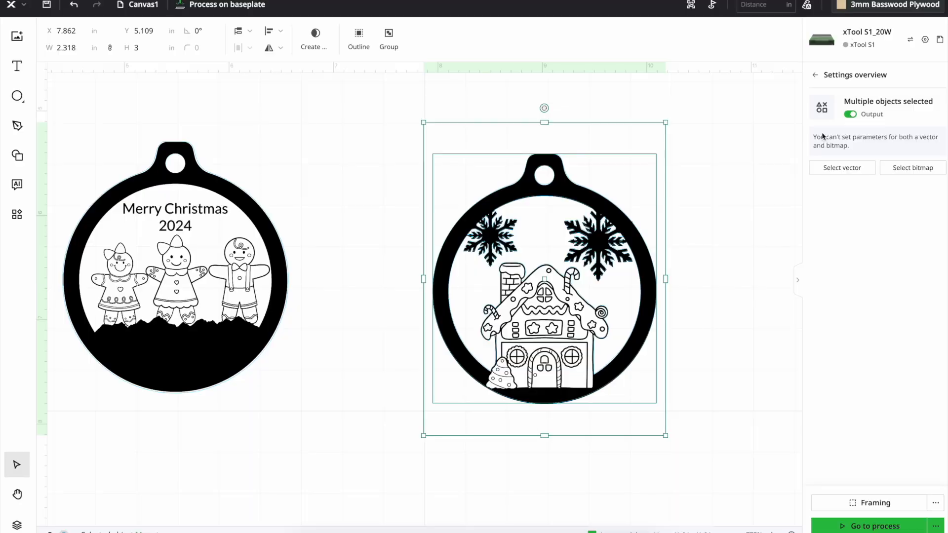
# Connect the xTool S1 device and auto-measure the distance to the material
pyautogui.click(821, 39)
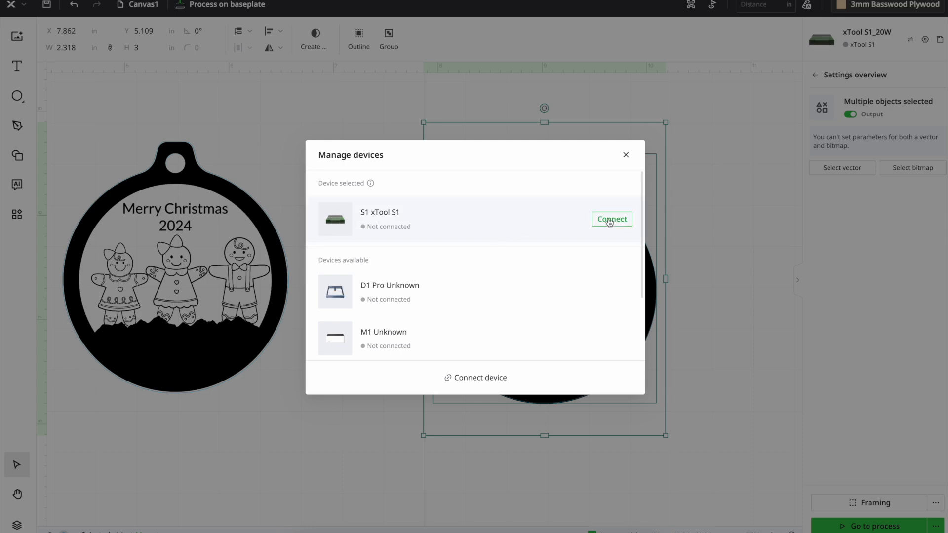
pyautogui.click(611, 222)
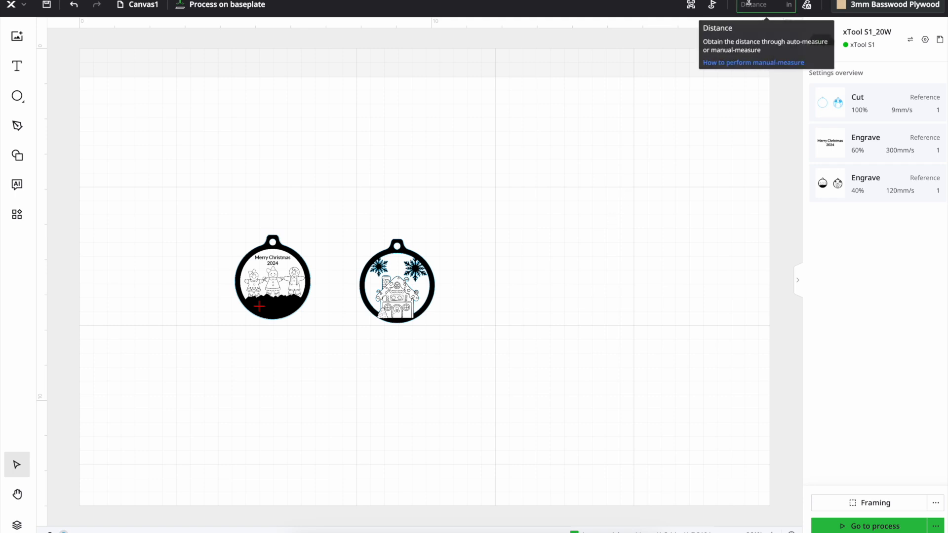
pyautogui.click(807, 7)
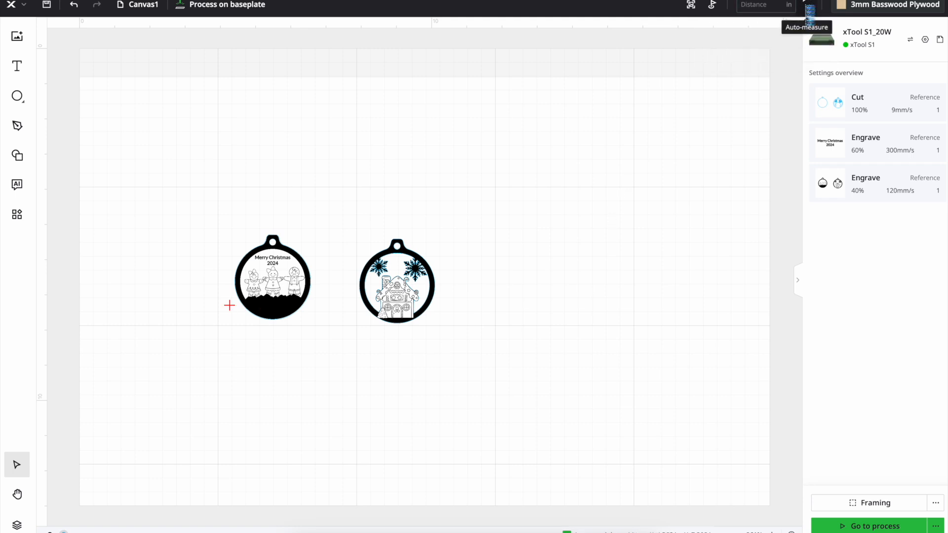
pyautogui.click(809, 7)
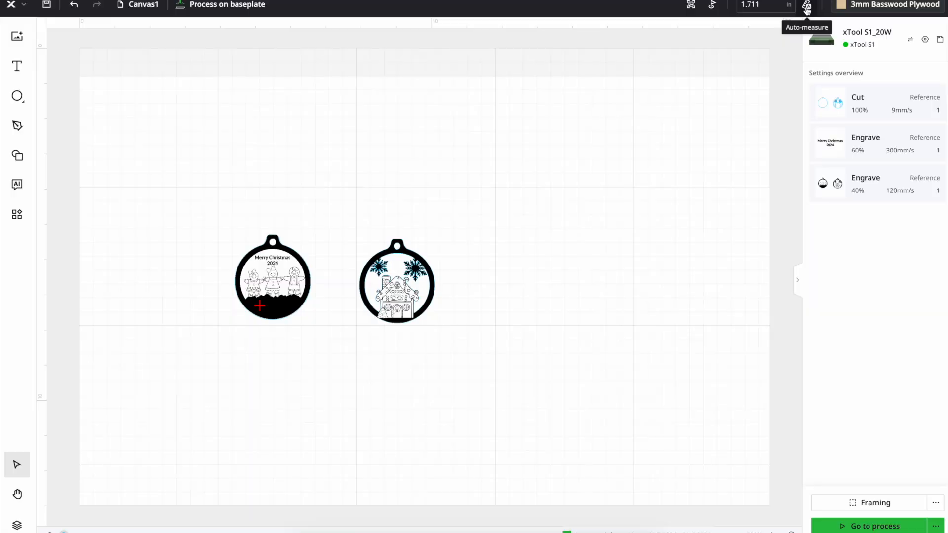
# Start marking the processing area in Rectangle mode
pyautogui.click(713, 7)
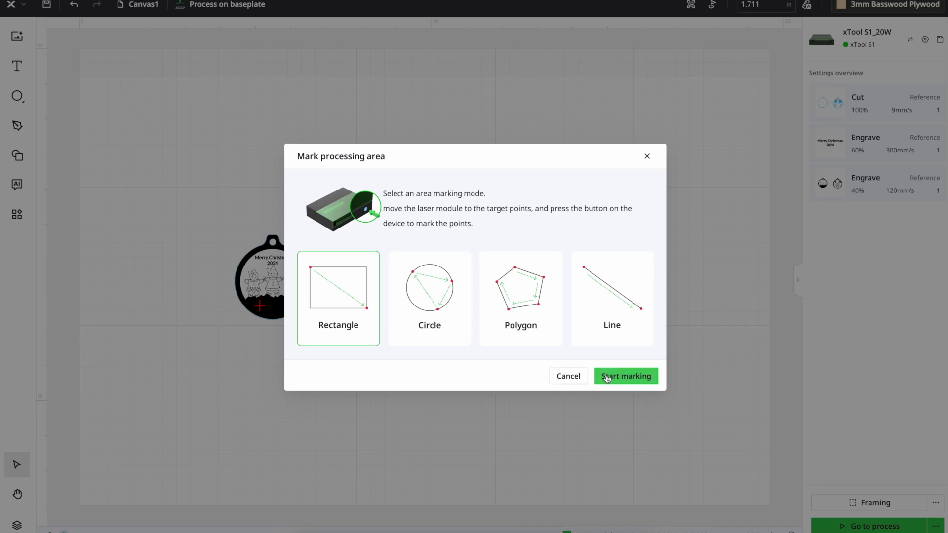
pyautogui.click(607, 377)
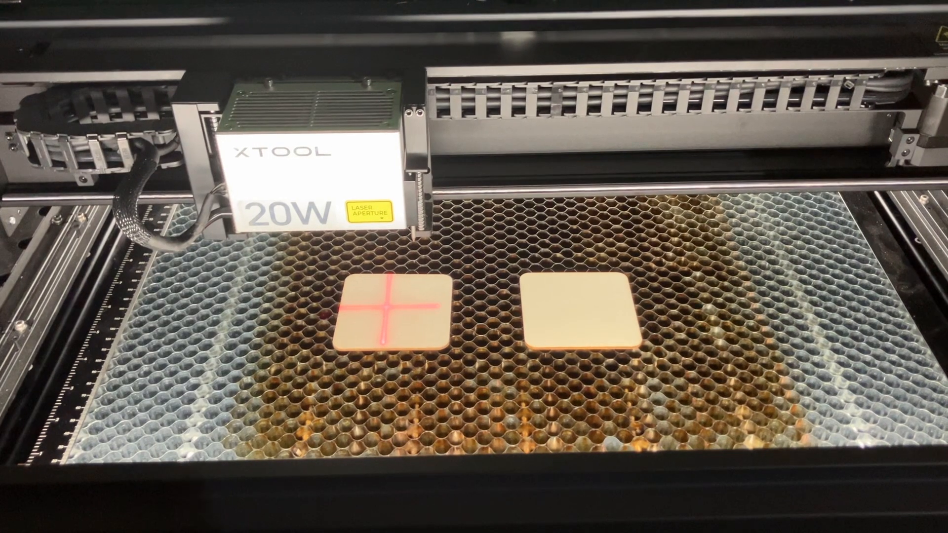